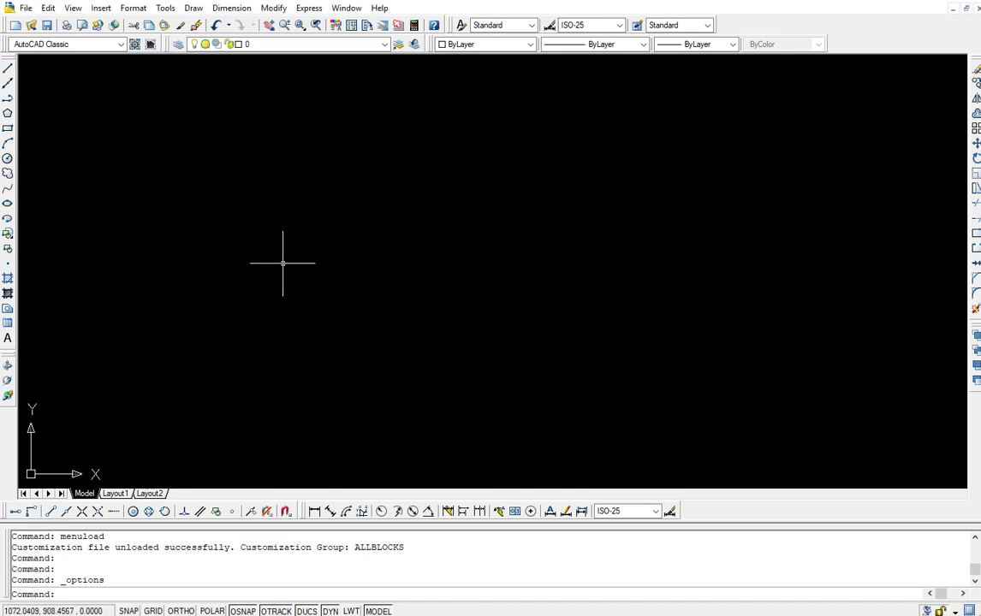
# Run MENULOAD and browse for a customization file to load.
pyautogui.write('w')
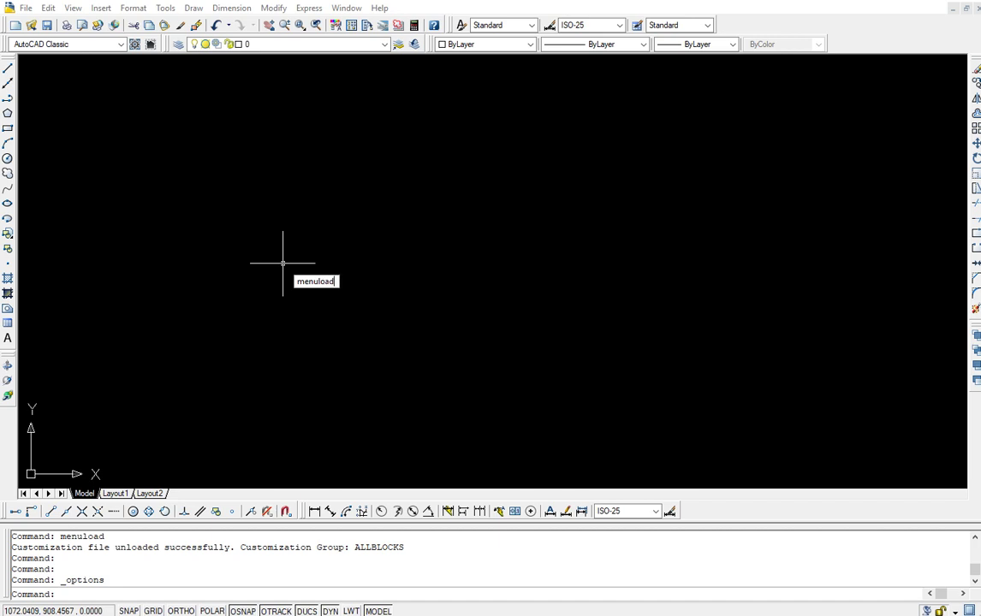
pyautogui.press('Return')
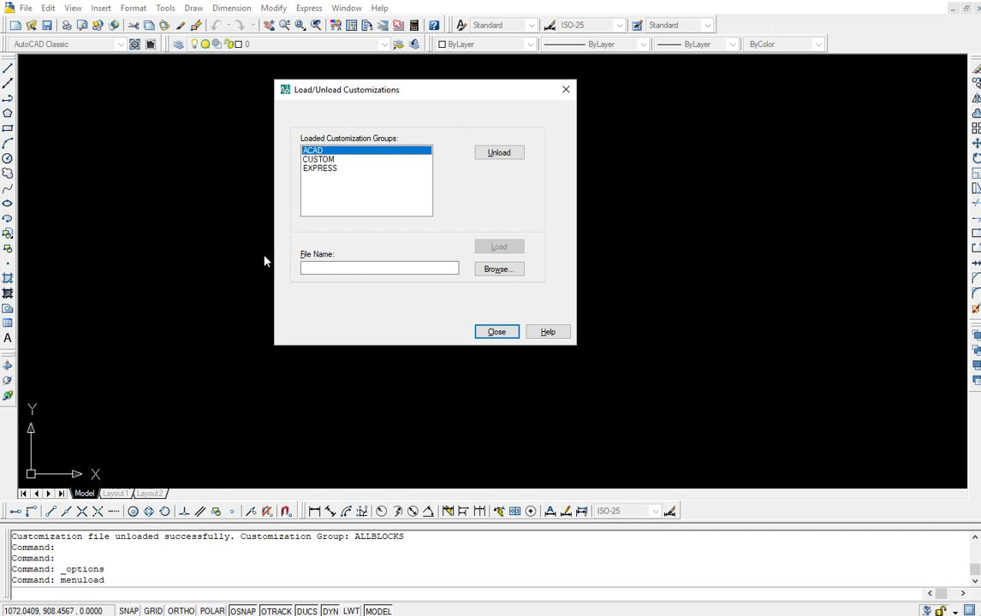
pyautogui.click(497, 270)
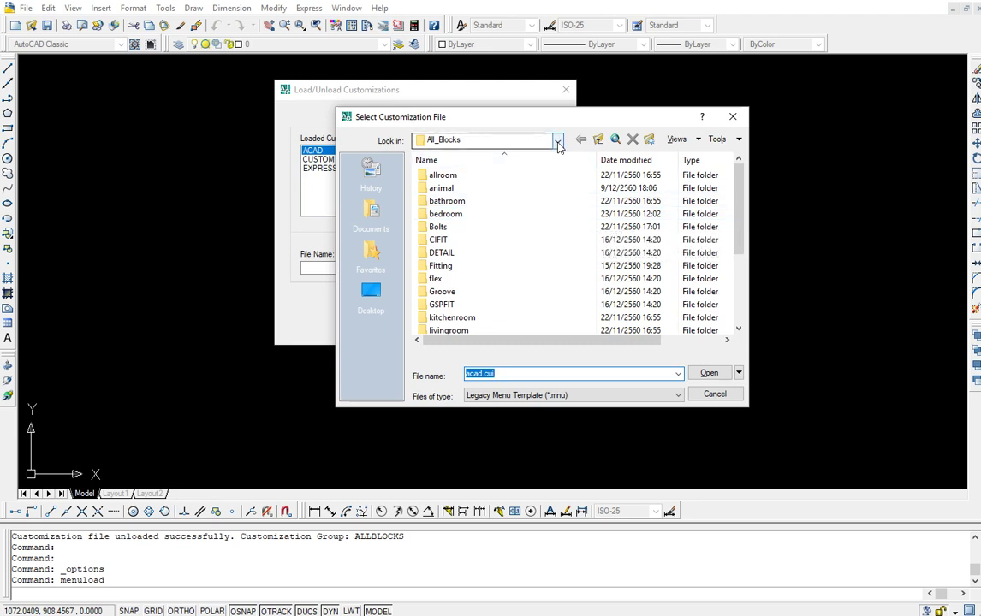
# Select the All_Blocks.mnu legacy menu template from Downloads\All_Blocks as the file to load.
pyautogui.click(557, 141)
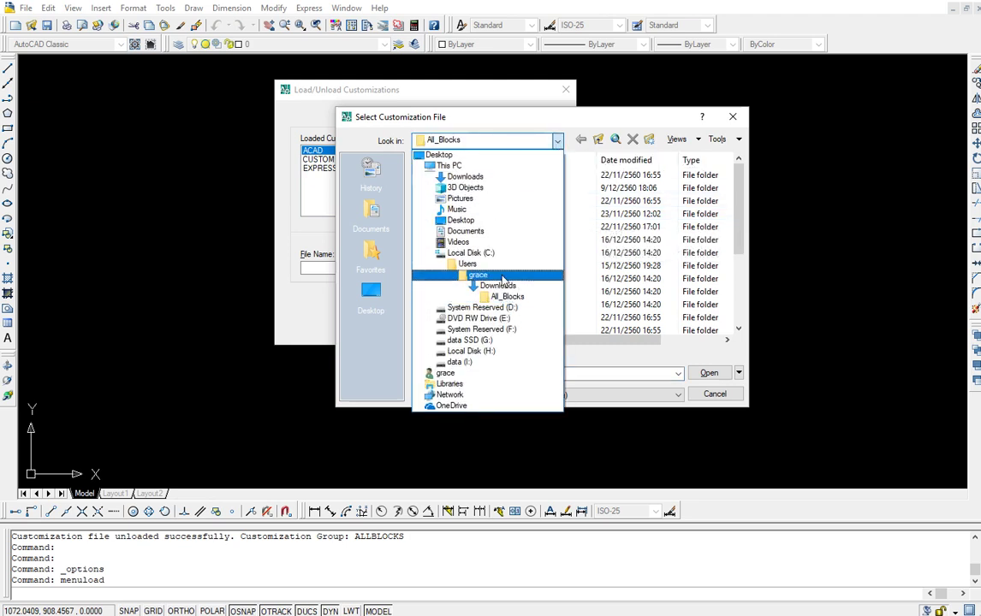
pyautogui.click(505, 285)
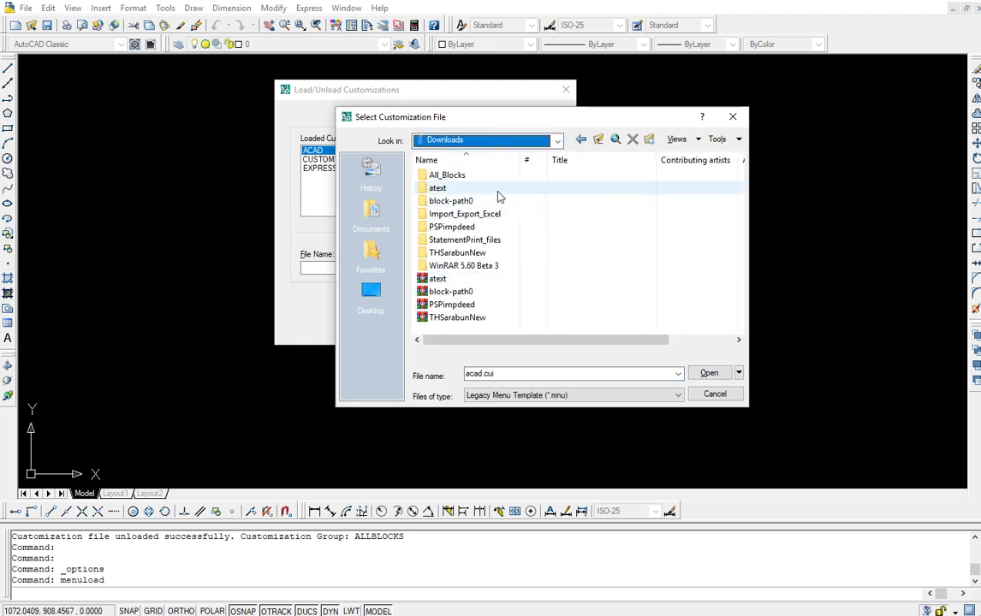
pyautogui.doubleClick(456, 176)
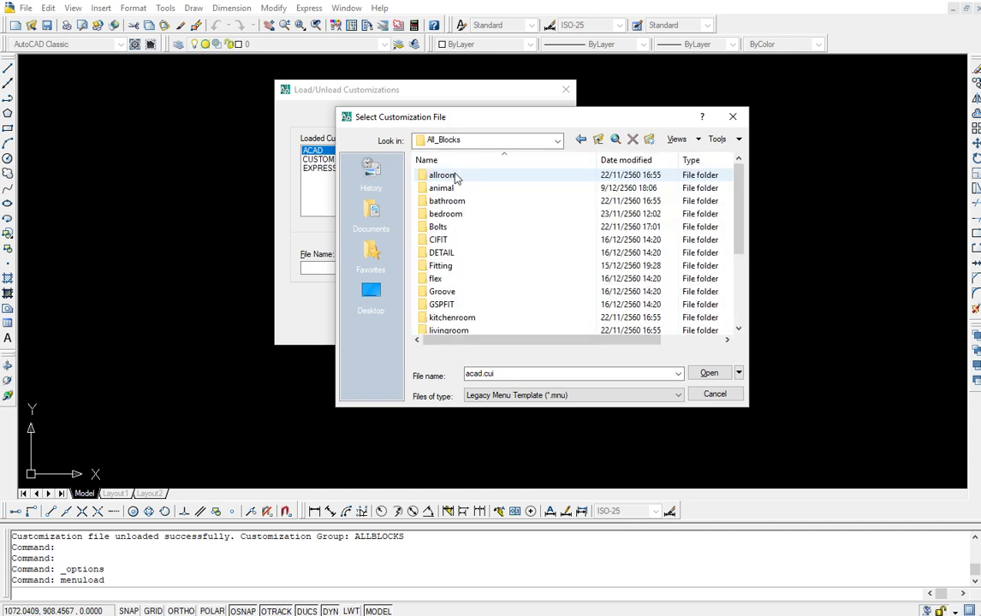
pyautogui.scroll(-1, 475, 214)
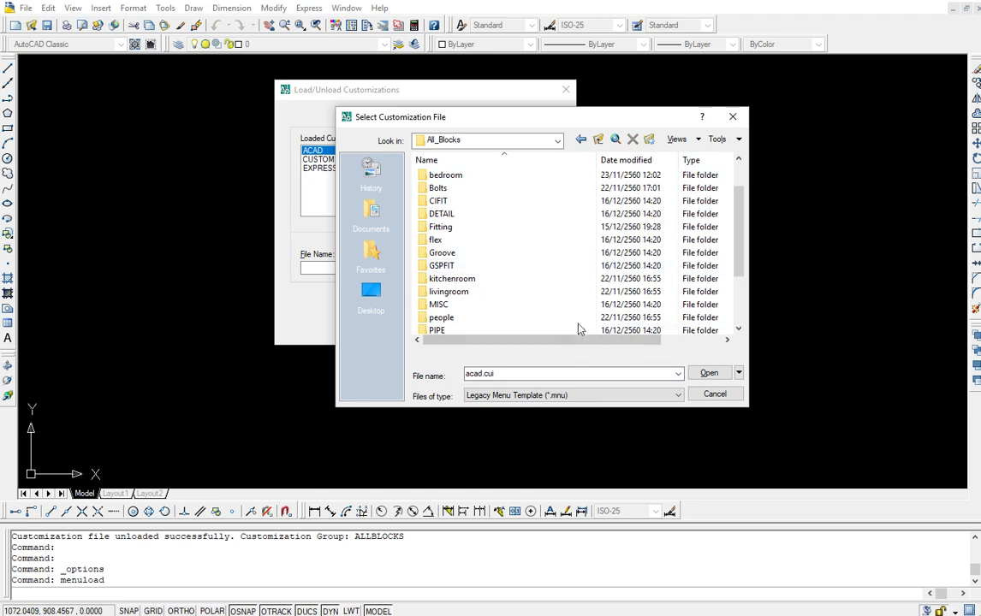
pyautogui.scroll(-2, 524, 297)
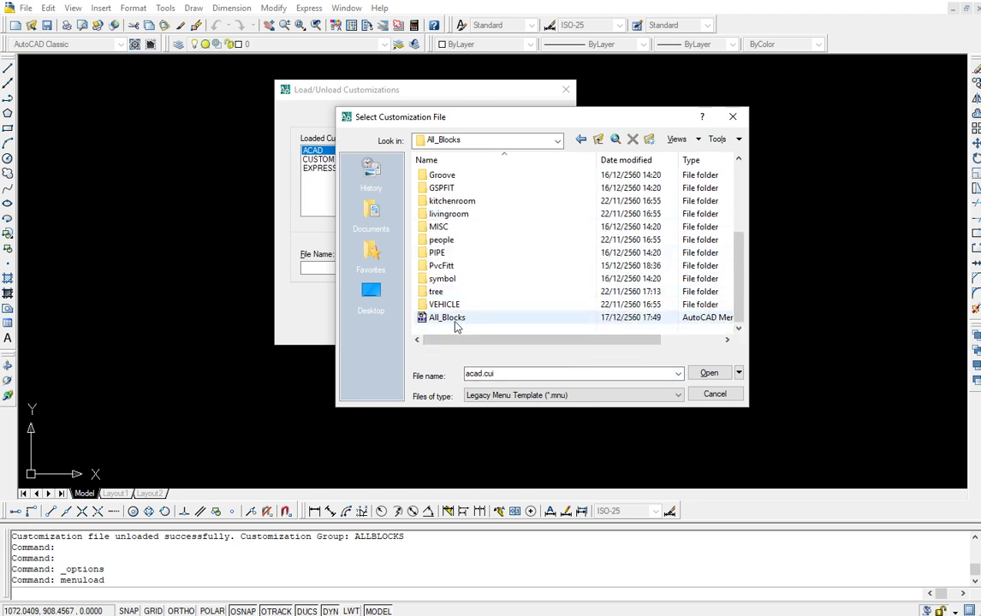
pyautogui.moveTo(447, 318)
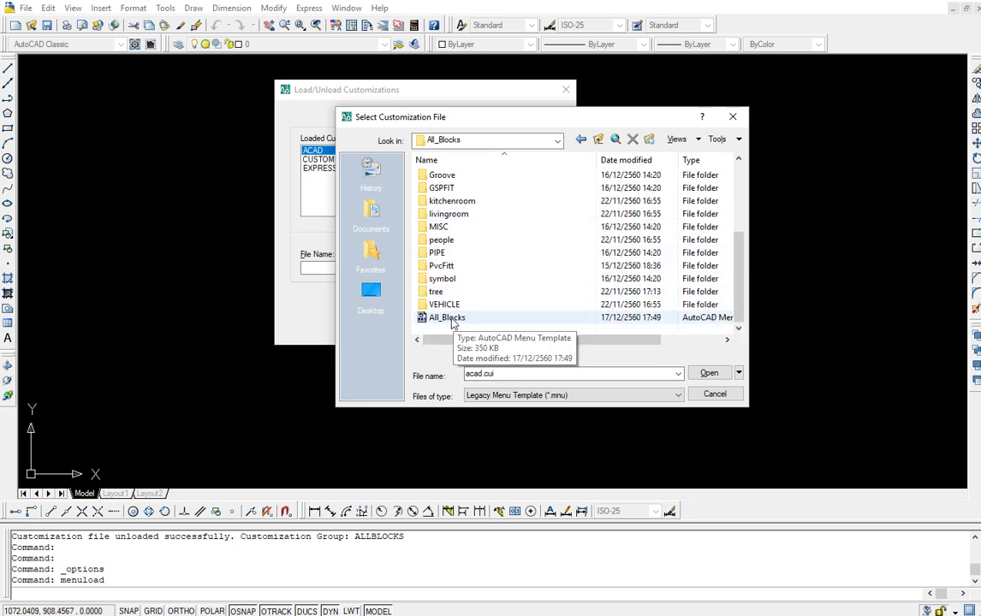
pyautogui.click(582, 395)
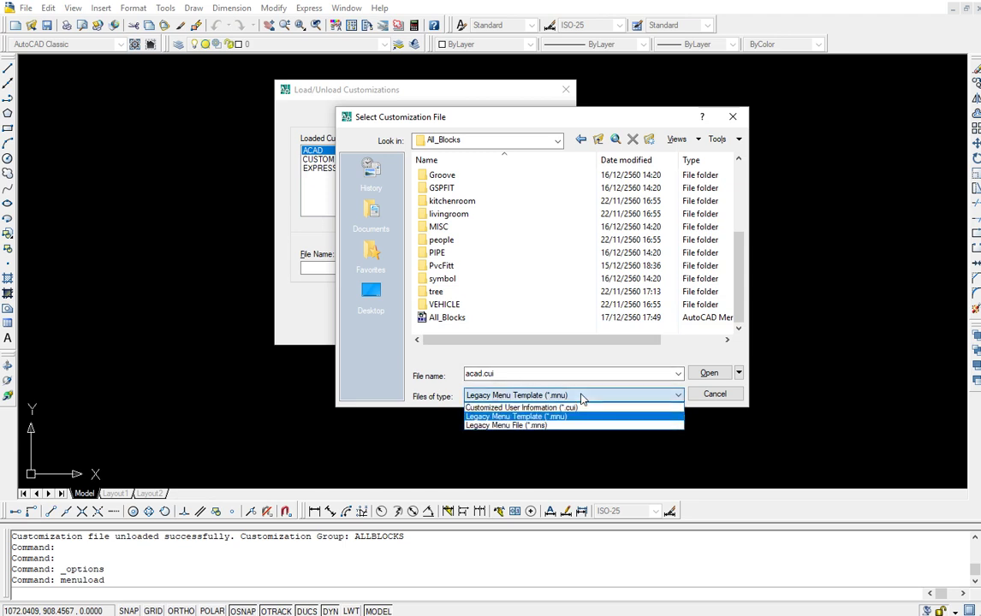
pyautogui.click(558, 416)
pyautogui.scroll(-1, 526, 324)
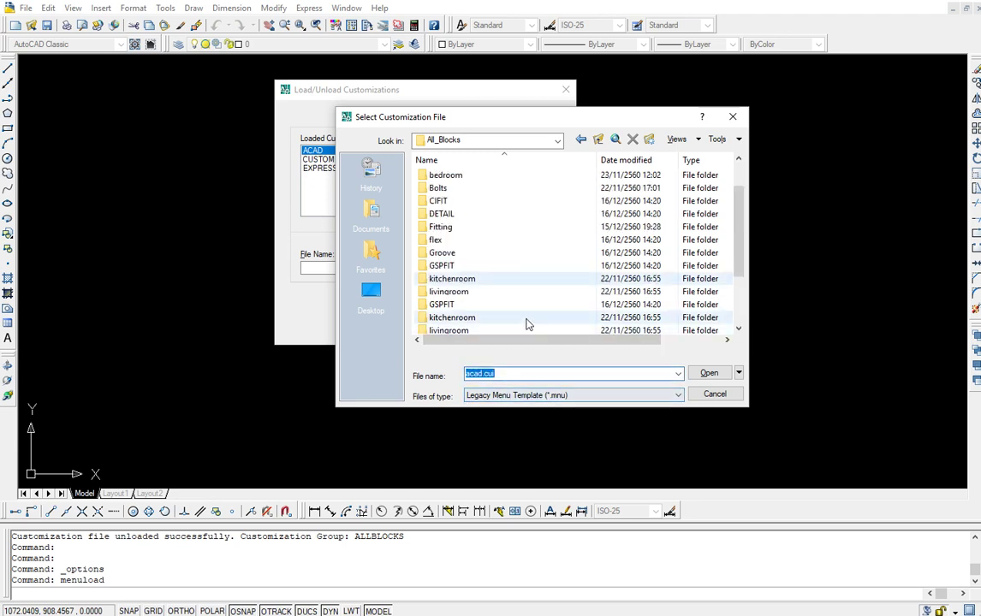
pyautogui.scroll(-2, 525, 325)
pyautogui.click(468, 321)
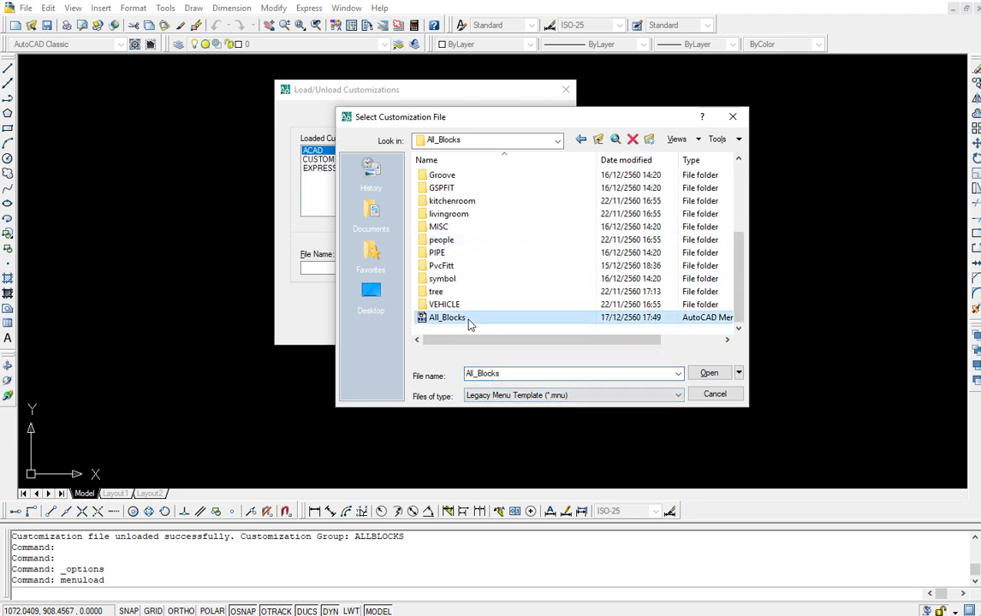
pyautogui.click(708, 374)
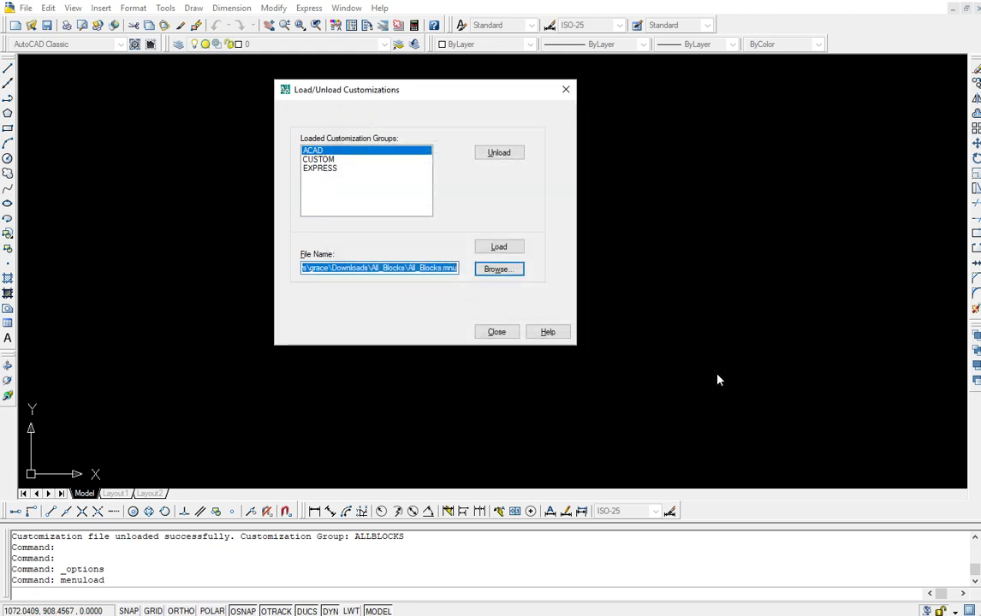
# Load the ALLBLOCKS customization group, close the loader, and check the new All Blocks menu.
pyautogui.click(499, 250)
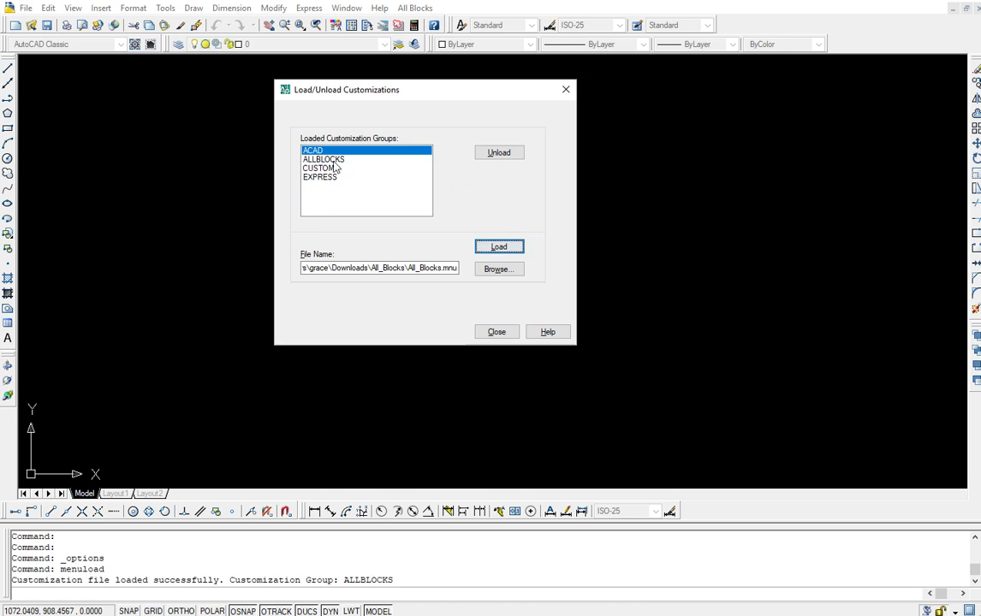
pyautogui.click(332, 160)
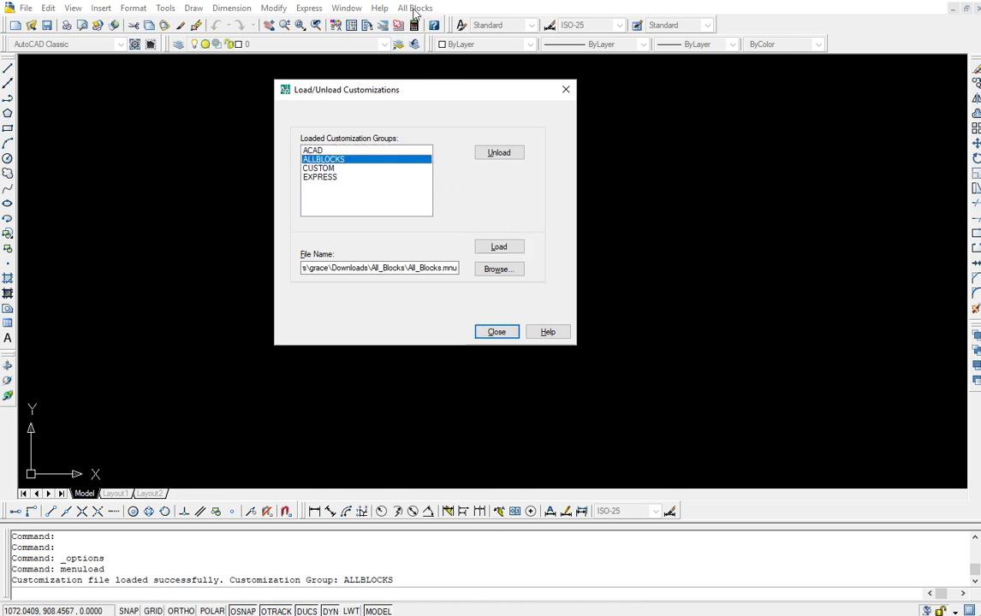
pyautogui.click(498, 332)
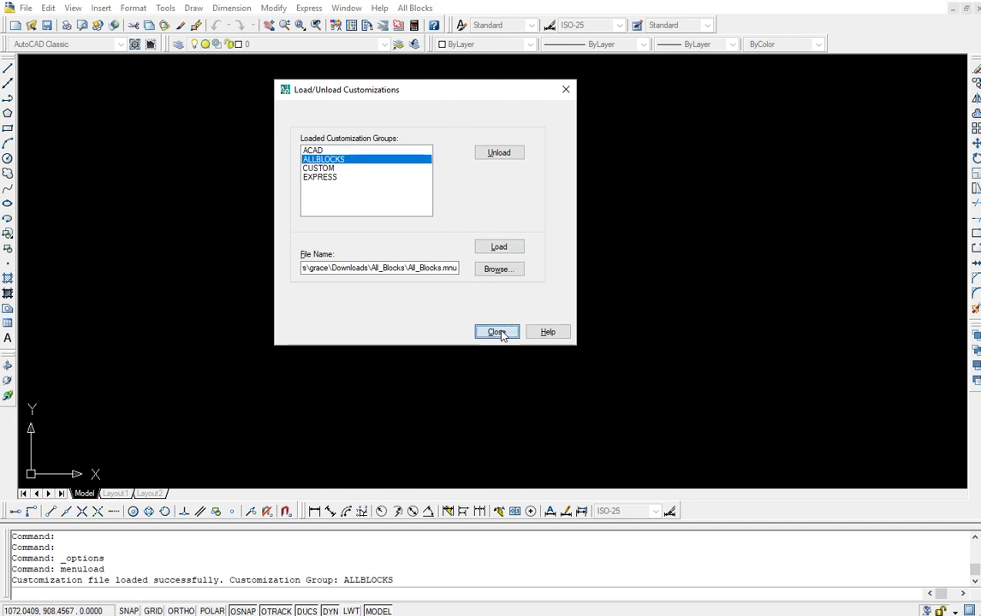
pyautogui.click(415, 7)
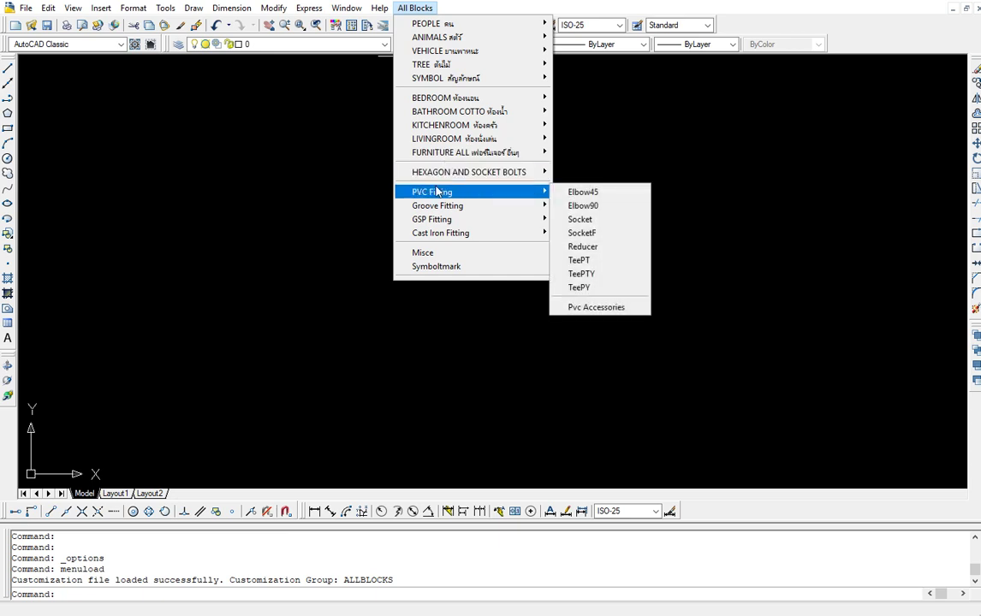
pyautogui.moveTo(437, 205)
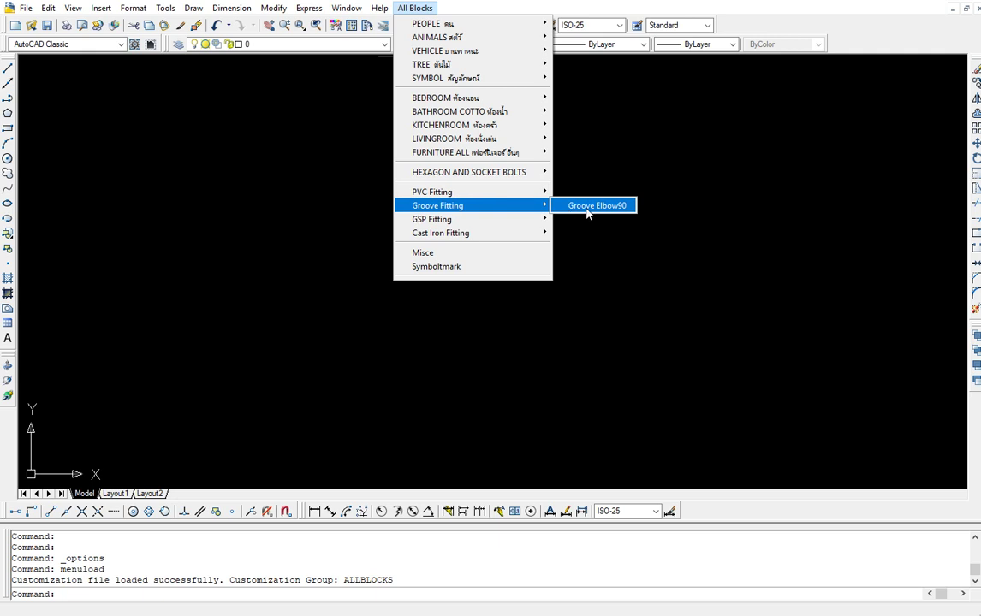
pyautogui.click(587, 208)
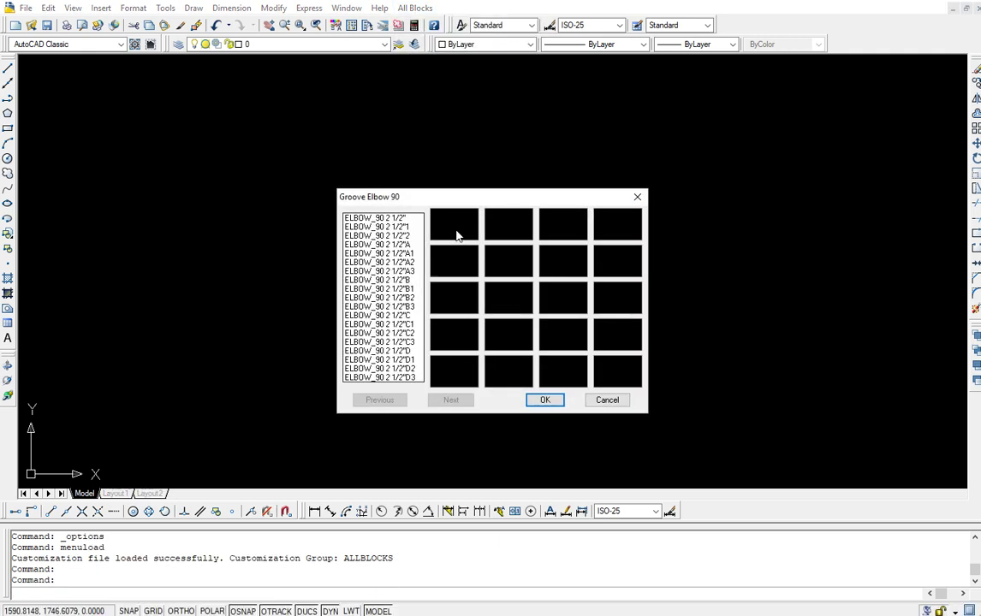
pyautogui.click(615, 402)
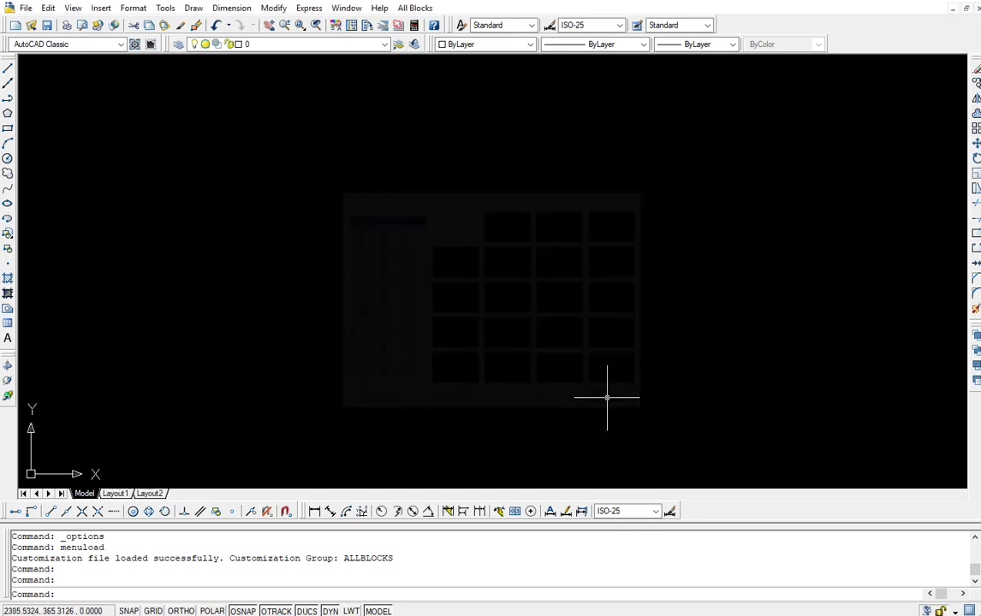
pyautogui.click(167, 9)
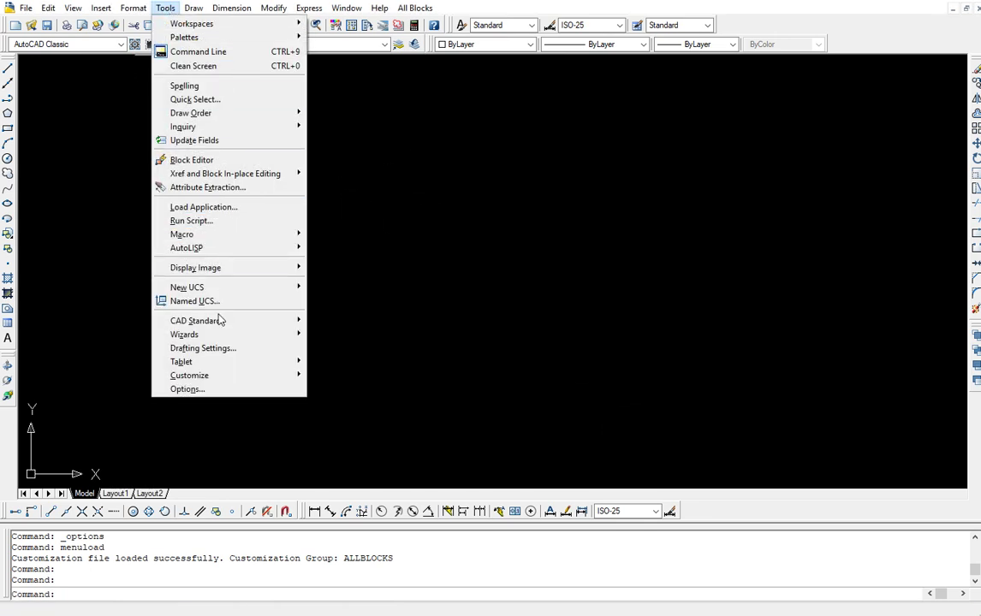
# Add Downloads\All_Blocks to the Support File Search Path in Options and apply it.
pyautogui.click(189, 390)
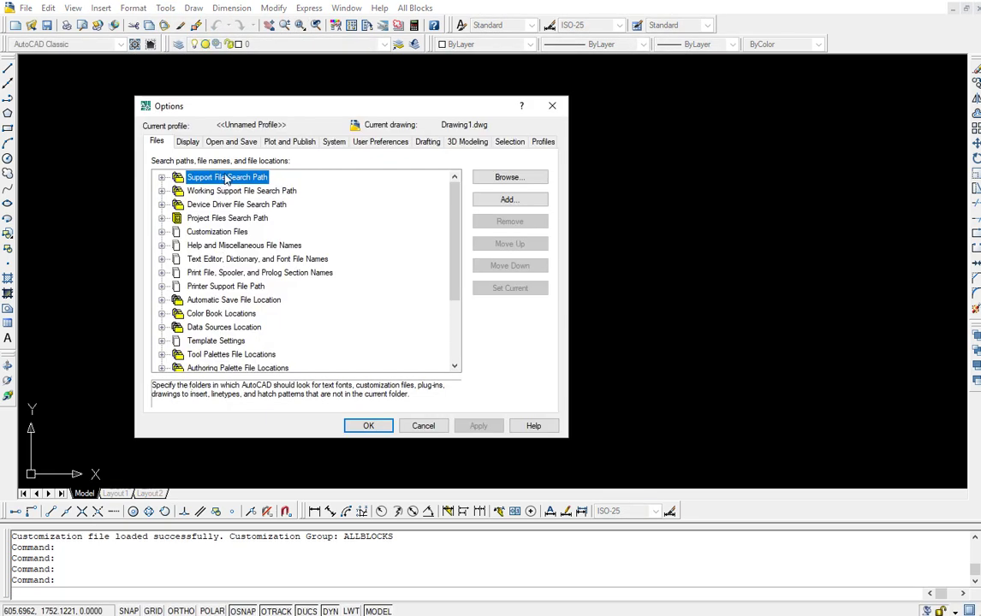
pyautogui.click(509, 199)
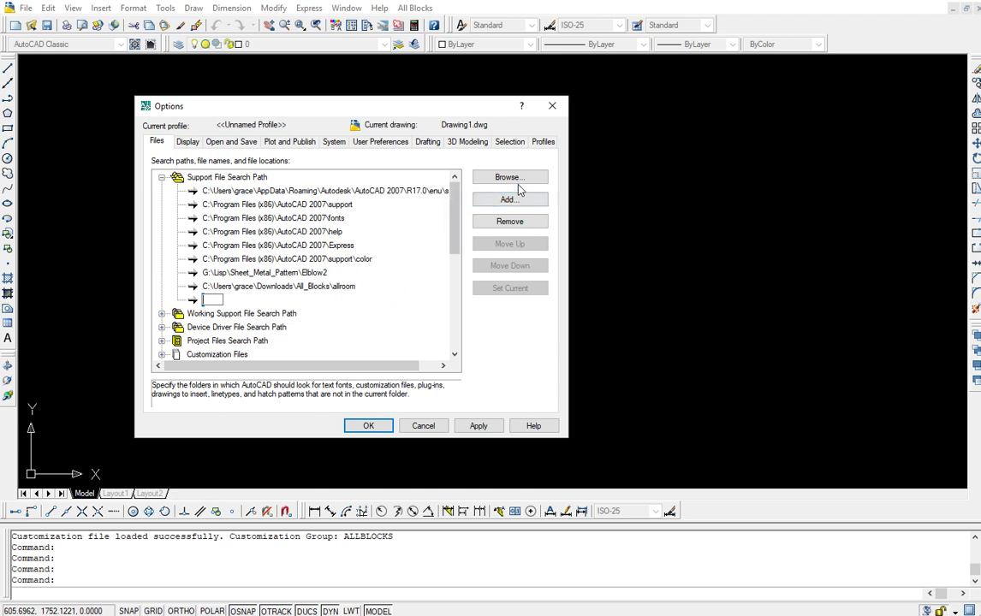
pyautogui.click(510, 178)
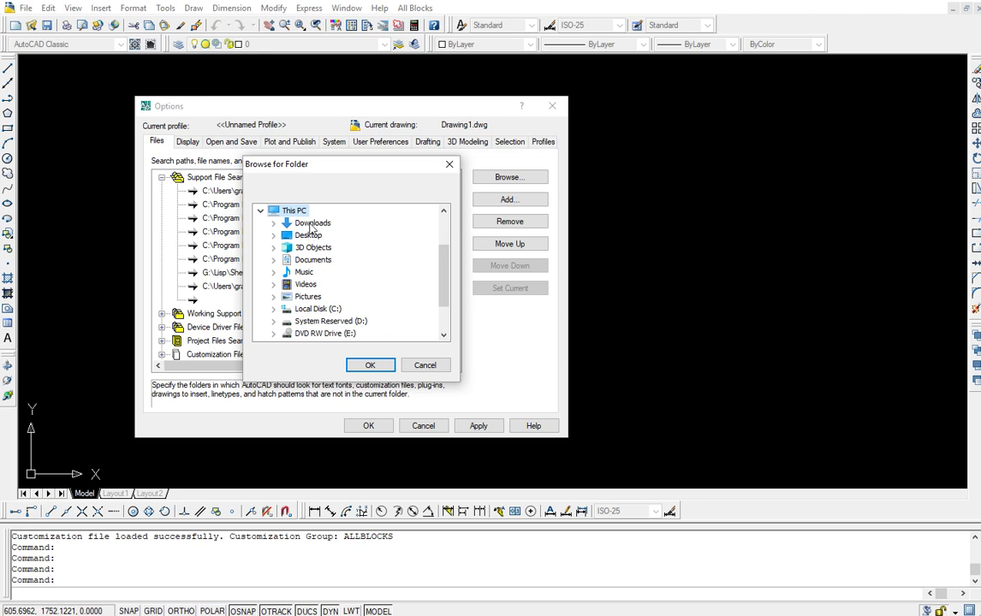
pyautogui.click(312, 224)
pyautogui.click(318, 239)
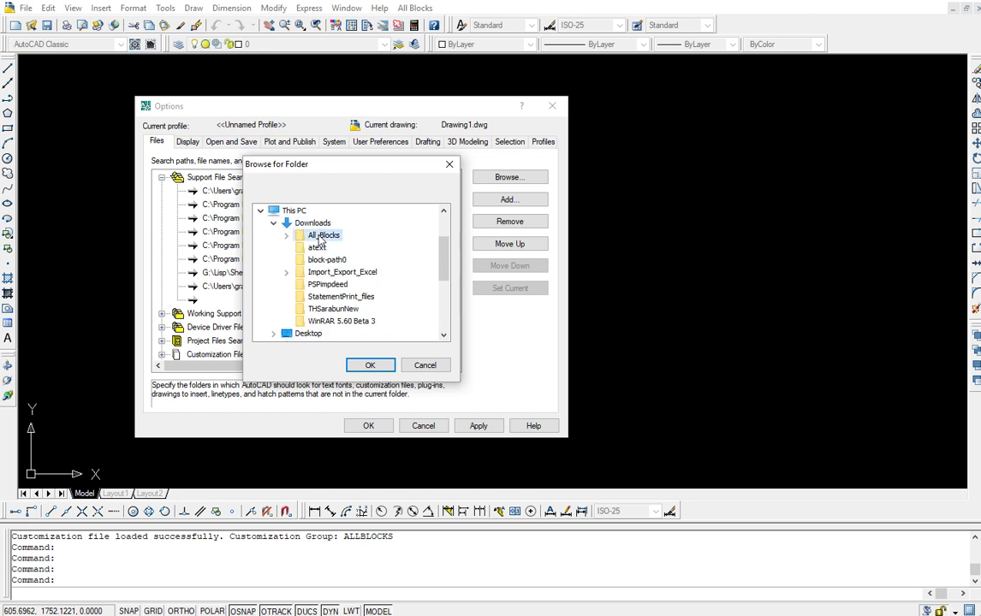
pyautogui.click(369, 365)
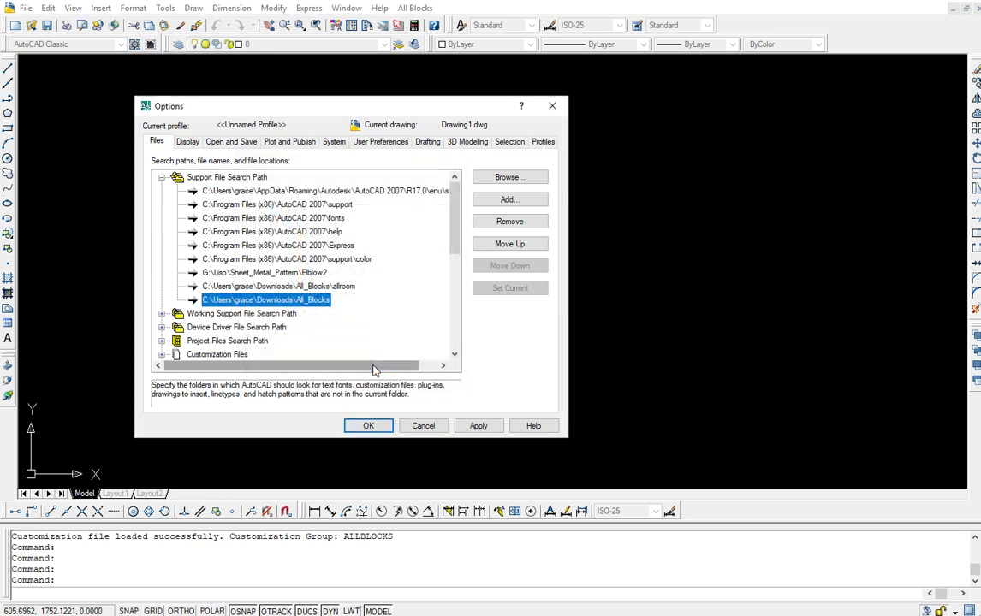
pyautogui.click(478, 427)
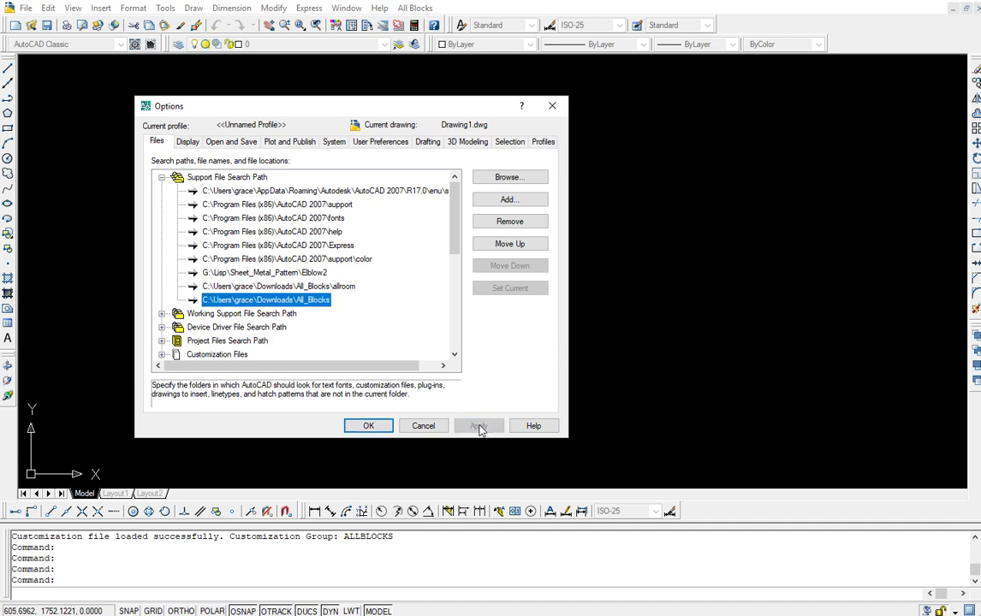
pyautogui.click(368, 425)
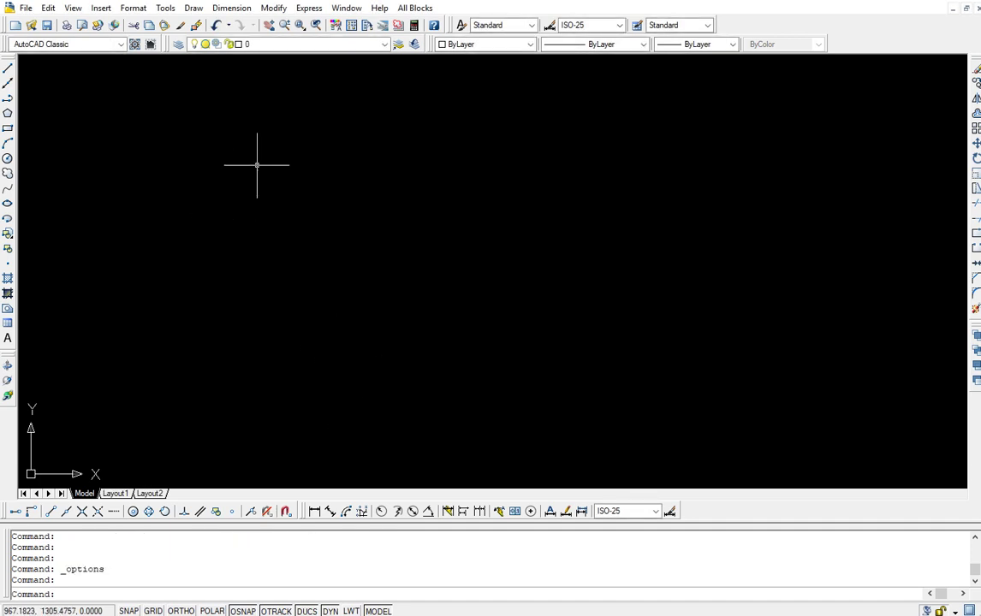
# Insert the ELBOW_90 2 1/2"D3 groove elbow near the drawing centre at default scale and rotation.
pyautogui.click(415, 7)
pyautogui.moveTo(438, 206)
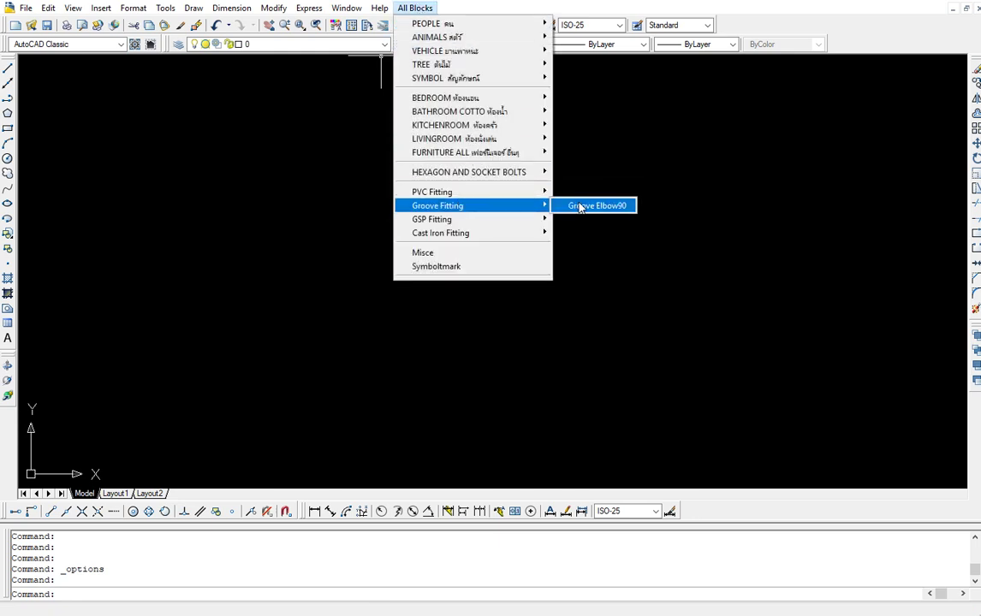
pyautogui.click(578, 207)
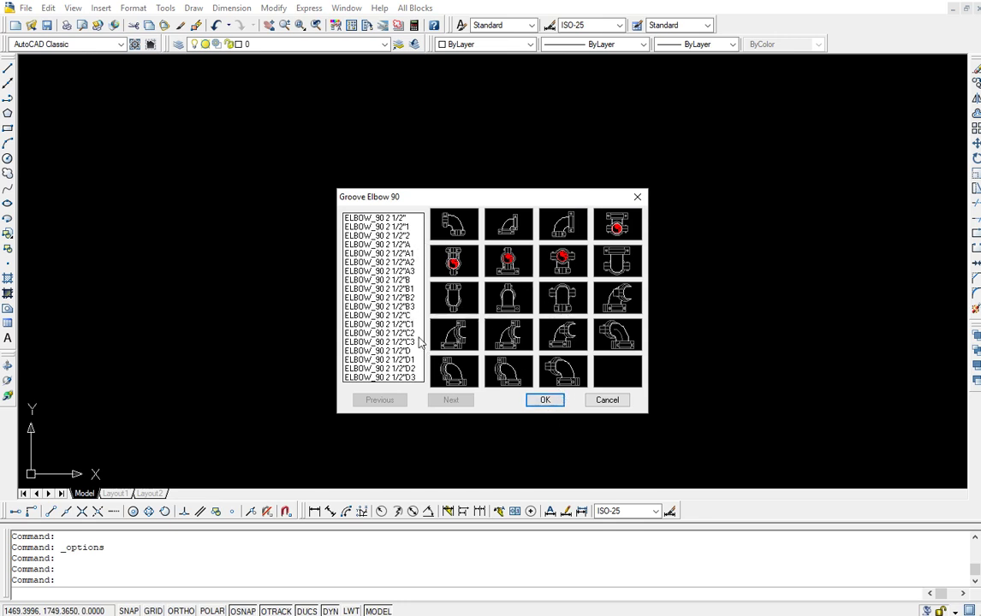
pyautogui.click(563, 370)
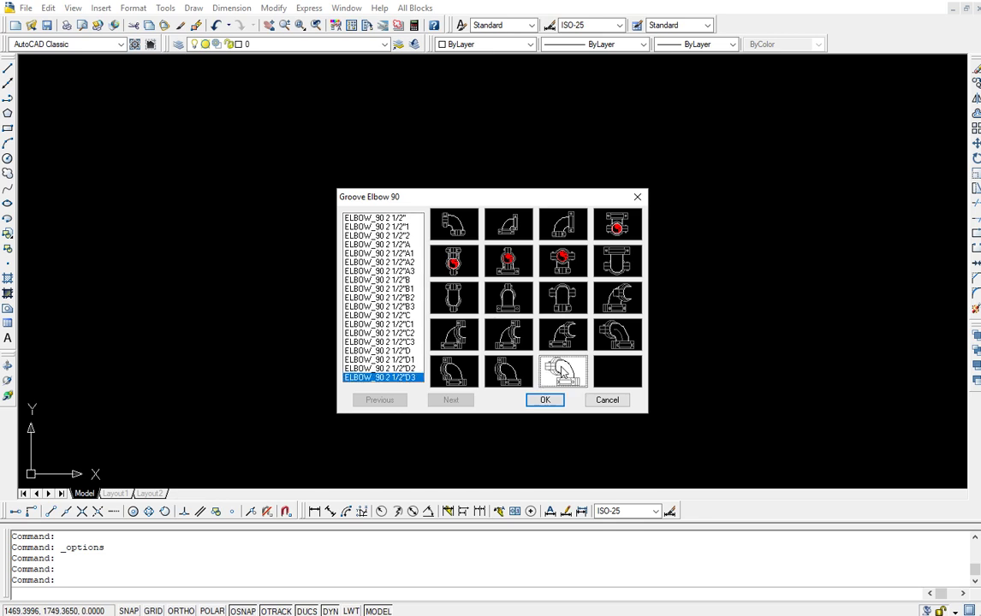
pyautogui.click(545, 399)
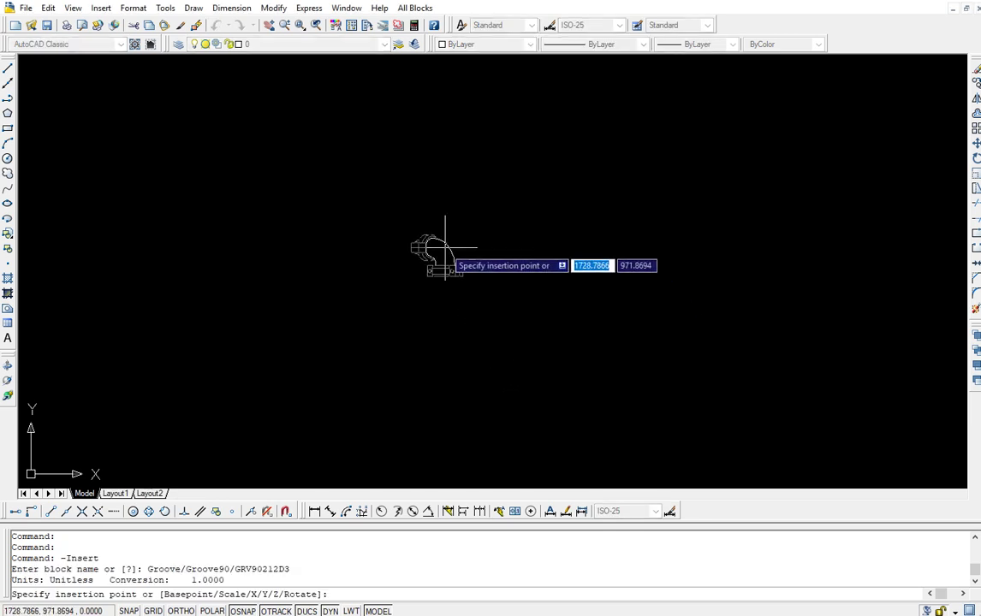
pyautogui.click(442, 248)
pyautogui.press('Return')
pyautogui.press('Return')
pyautogui.press('Return')
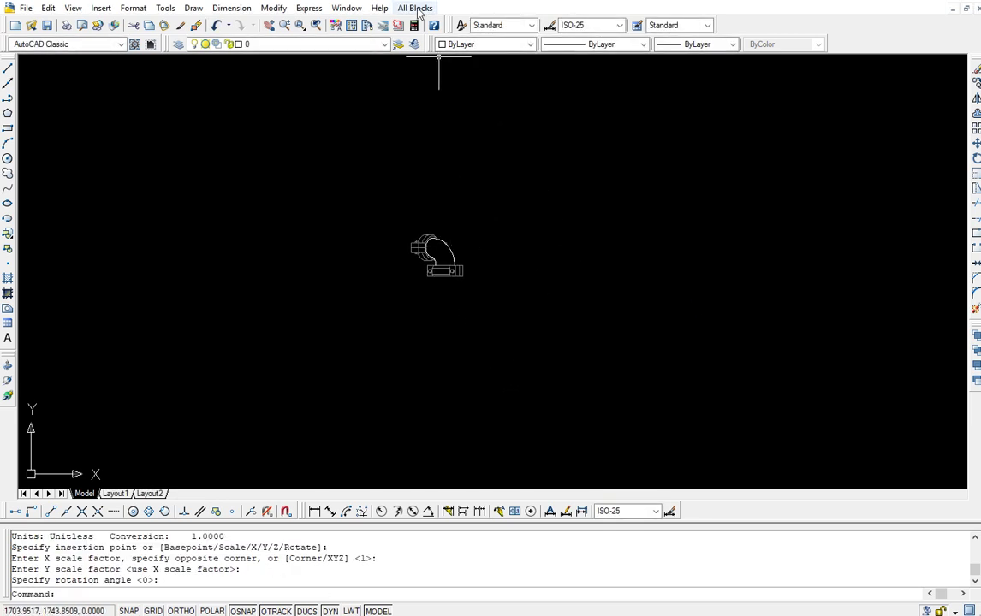
pyautogui.click(415, 7)
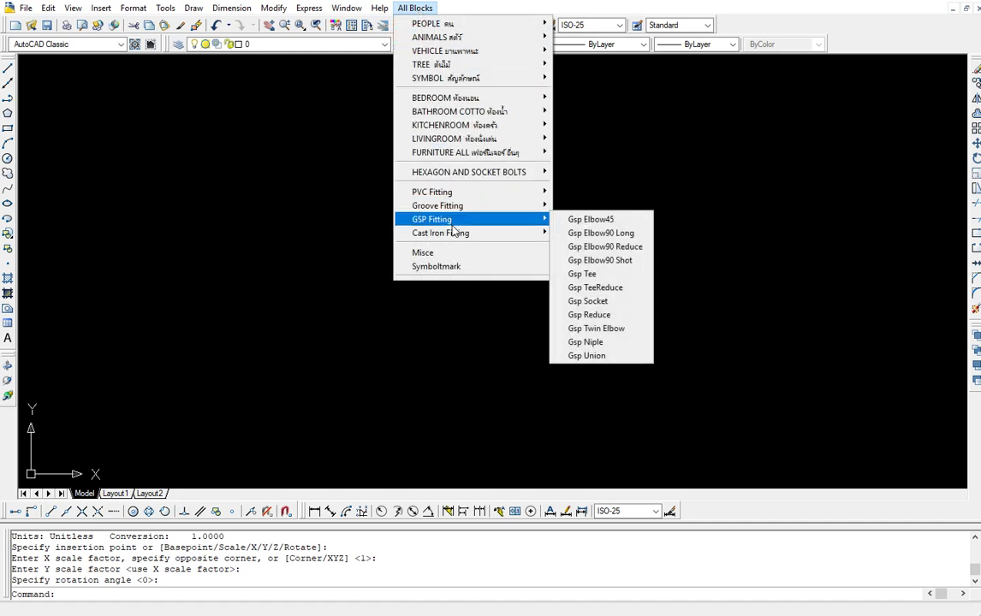
pyautogui.moveTo(441, 233)
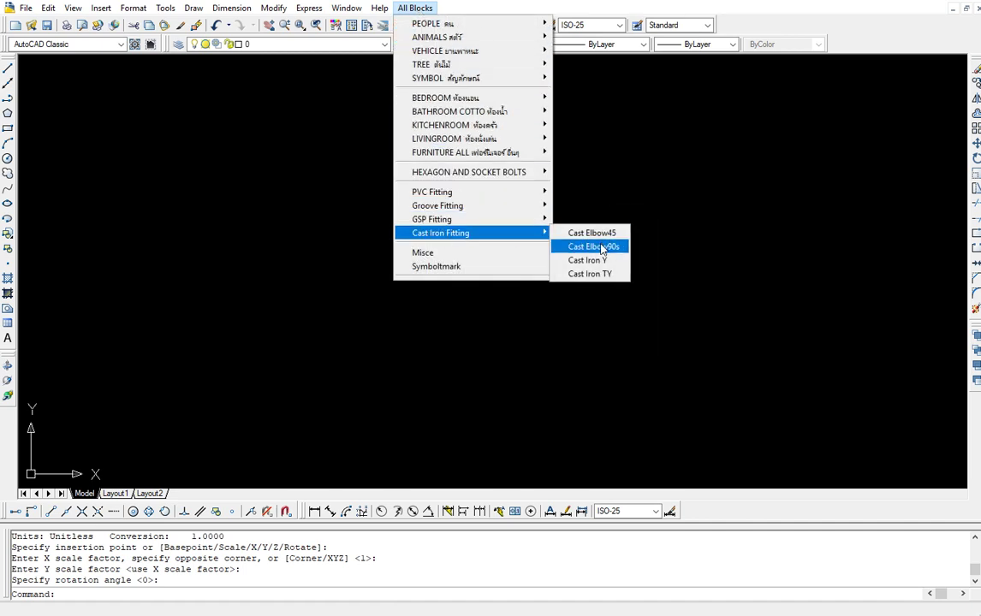
# Insert the Cast 90 Short 2"F cast iron elbow right of the groove elbow.
pyautogui.click(602, 247)
pyautogui.click(561, 259)
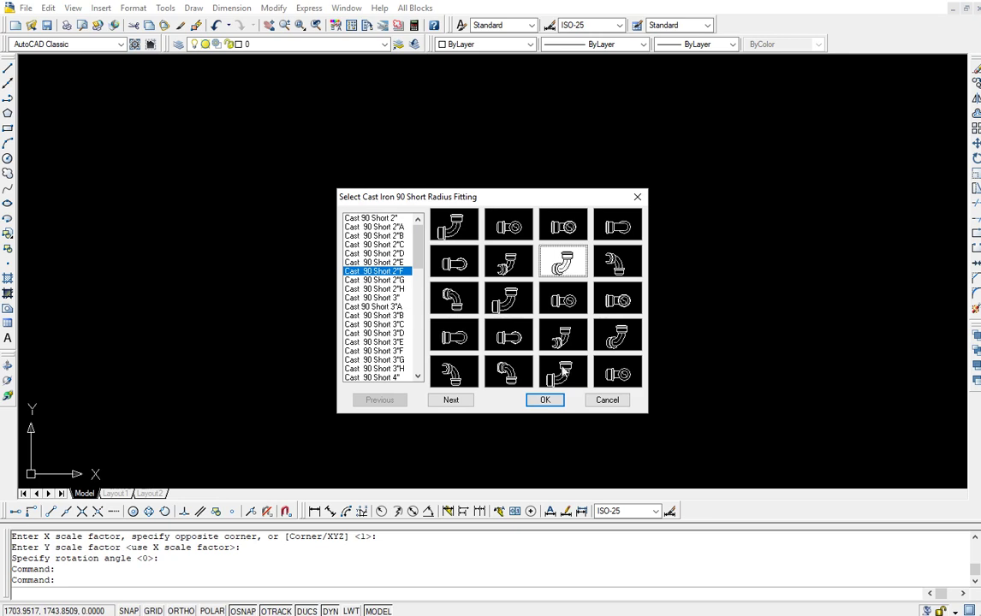
pyautogui.click(545, 400)
pyautogui.click(545, 249)
pyautogui.press('Return')
pyautogui.press('Return')
pyautogui.press('Return')
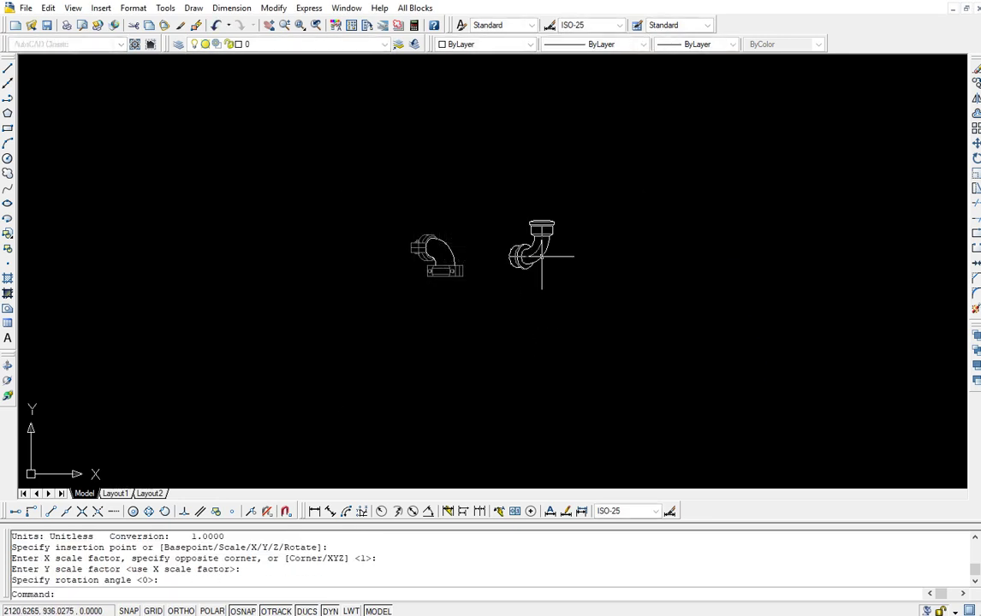
# Insert the PVC Elbow90 1/2"A block right of the cast iron elbow.
pyautogui.click(415, 9)
pyautogui.moveTo(432, 192)
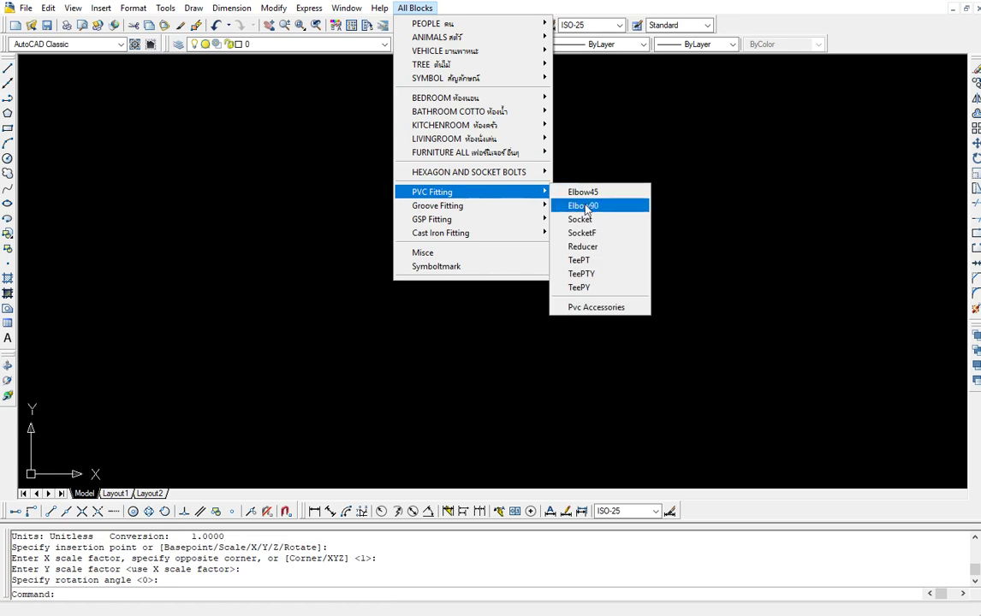
pyautogui.click(586, 208)
pyautogui.click(507, 224)
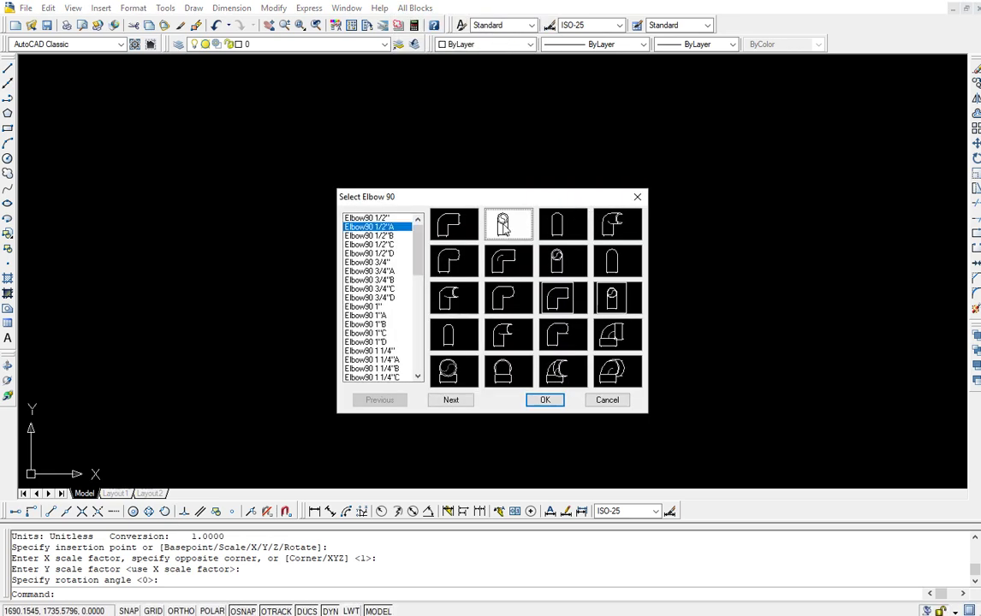
pyautogui.click(545, 400)
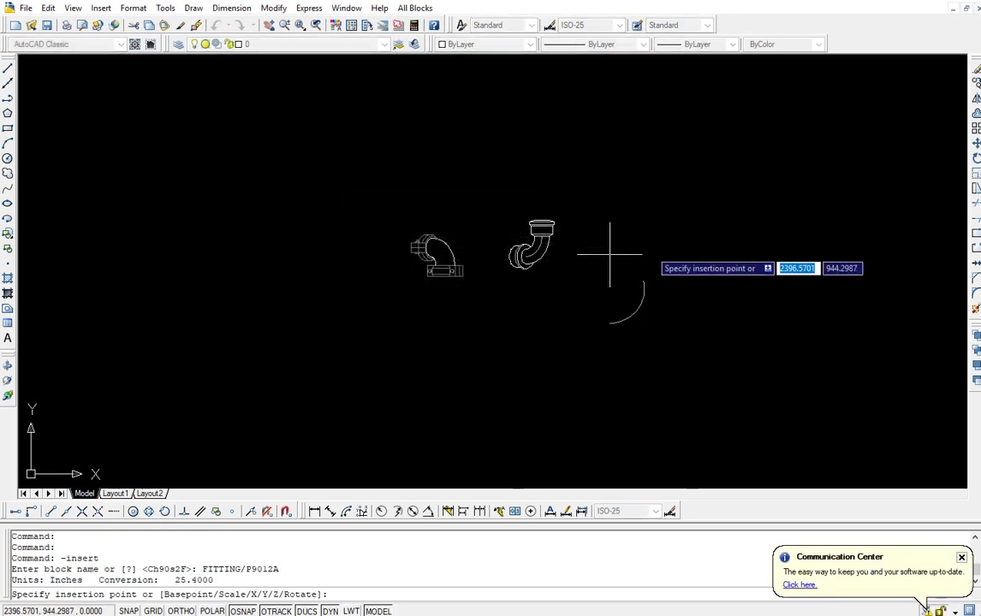
pyautogui.click(698, 203)
pyautogui.scroll(-2, 705, 193)
pyautogui.scroll(-2, 694, 193)
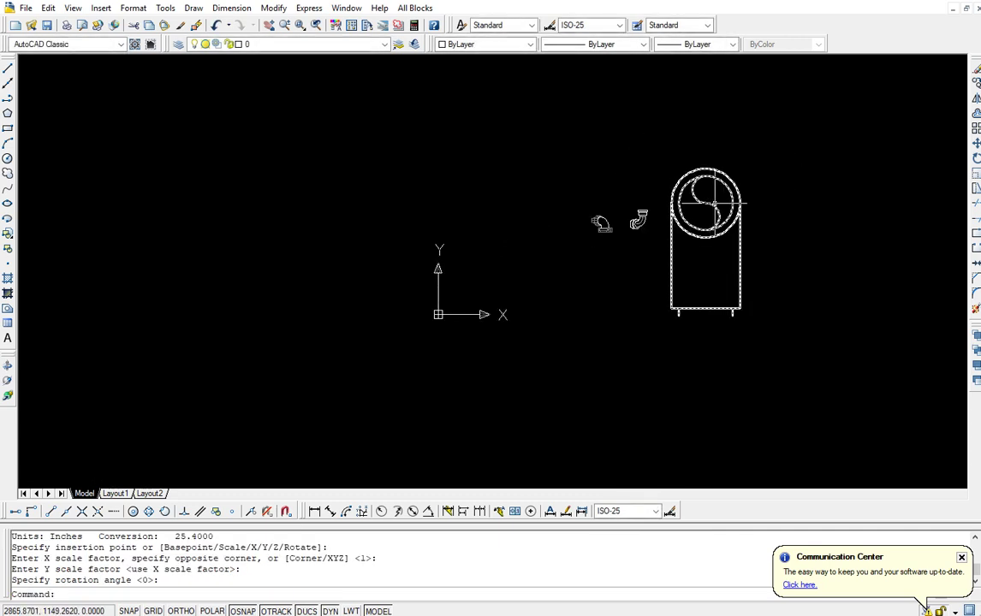
pyautogui.scroll(4, 705, 208)
pyautogui.scroll(-4, 692, 204)
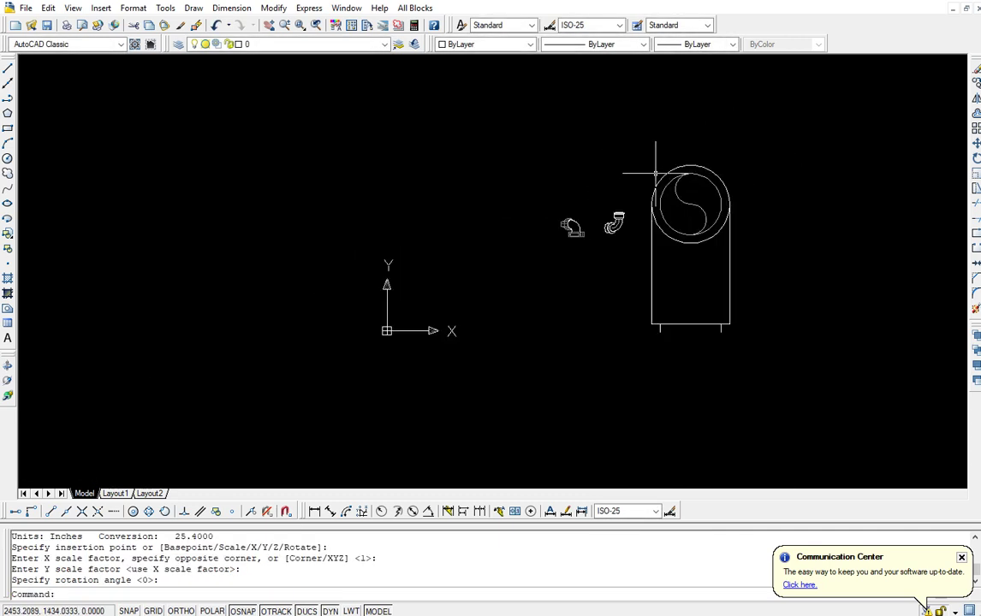
# Insert the PIPE_CUT miscellaneous symbol to the left of the fittings.
pyautogui.click(416, 8)
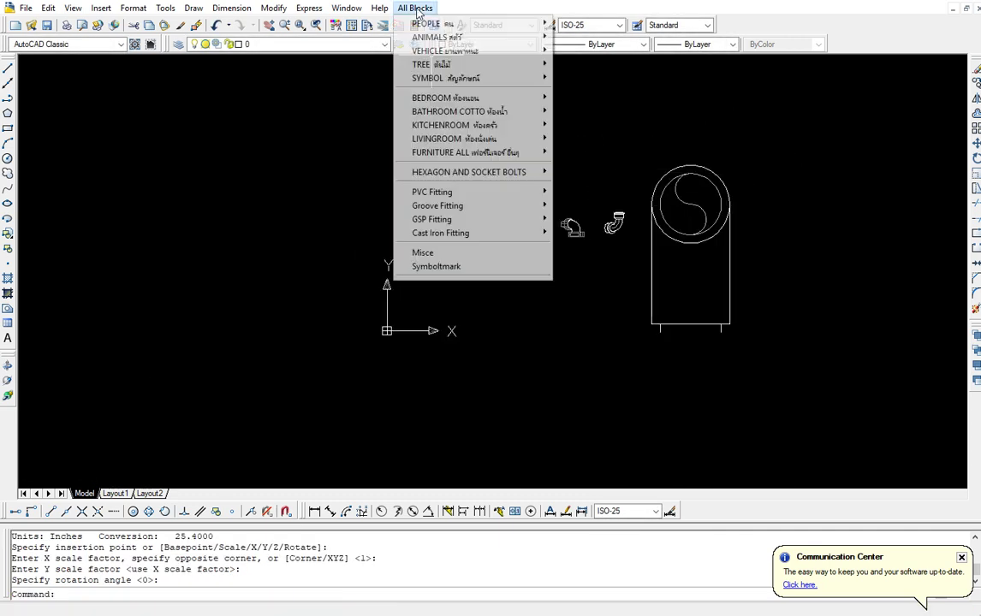
pyautogui.click(444, 253)
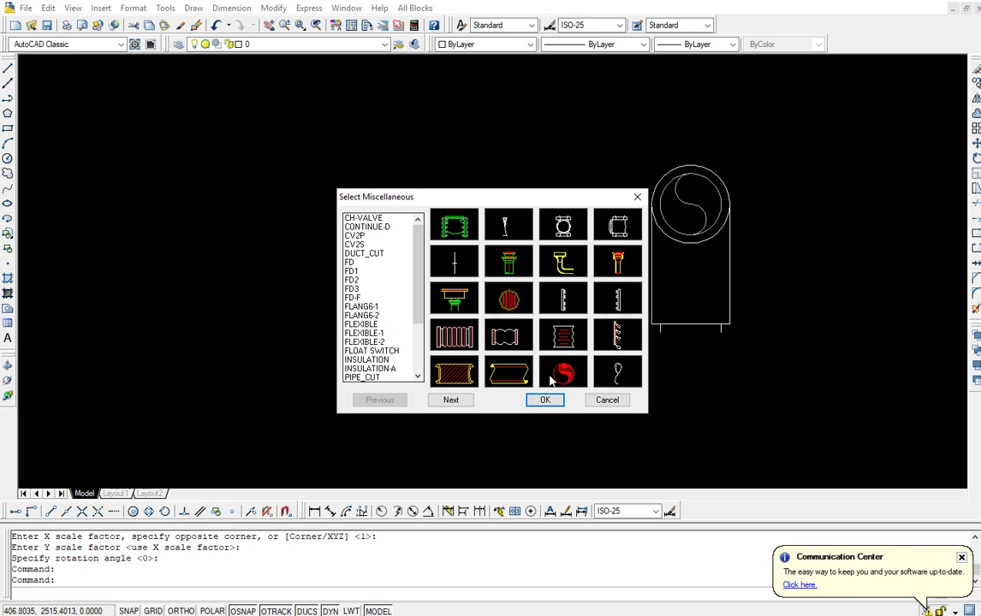
pyautogui.click(509, 372)
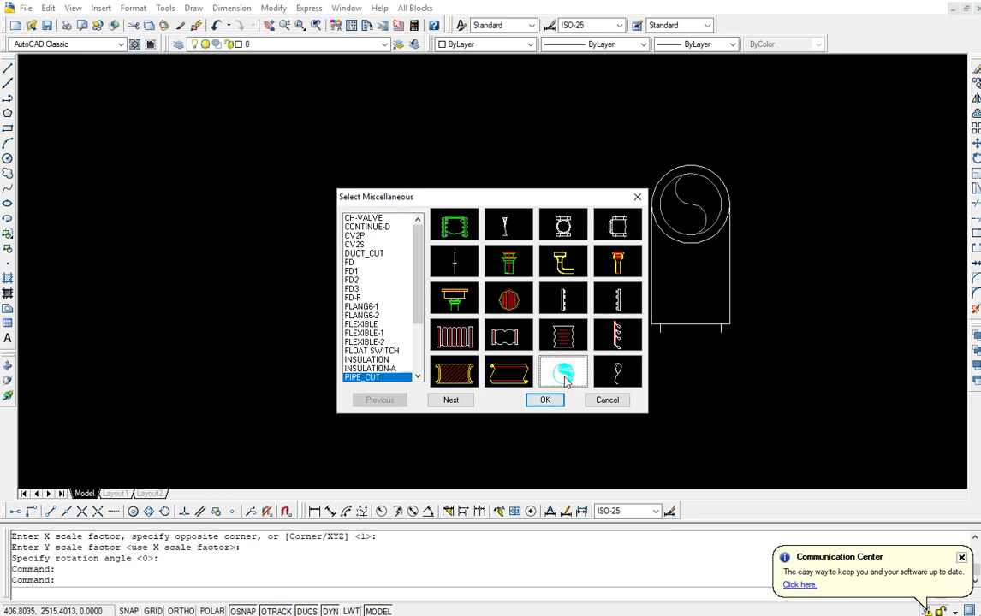
pyautogui.click(545, 399)
pyautogui.click(438, 227)
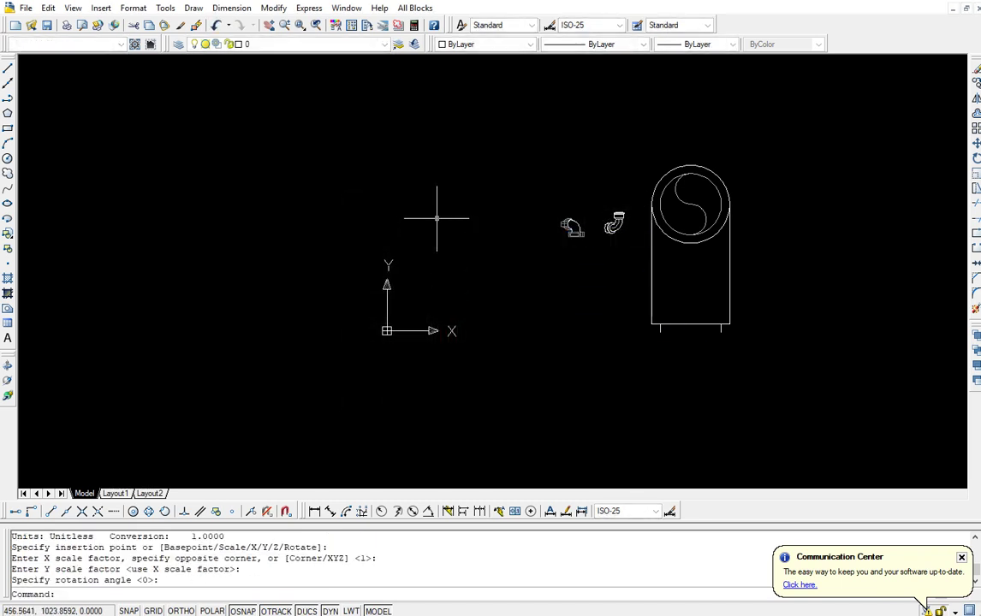
pyautogui.scroll(-2, 503, 210)
pyautogui.scroll(5, 492, 207)
pyautogui.scroll(3, 393, 269)
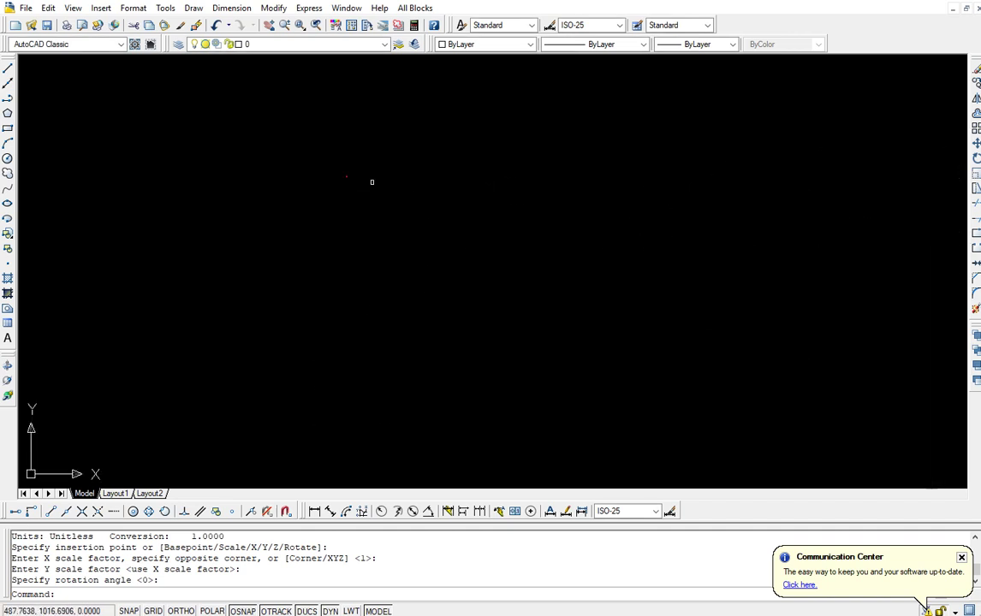
# Insert the PLAN_NAME title symbol at scale 1, rotation 0, keeping its 1:200 attribute.
pyautogui.click(415, 7)
pyautogui.moveTo(440, 232)
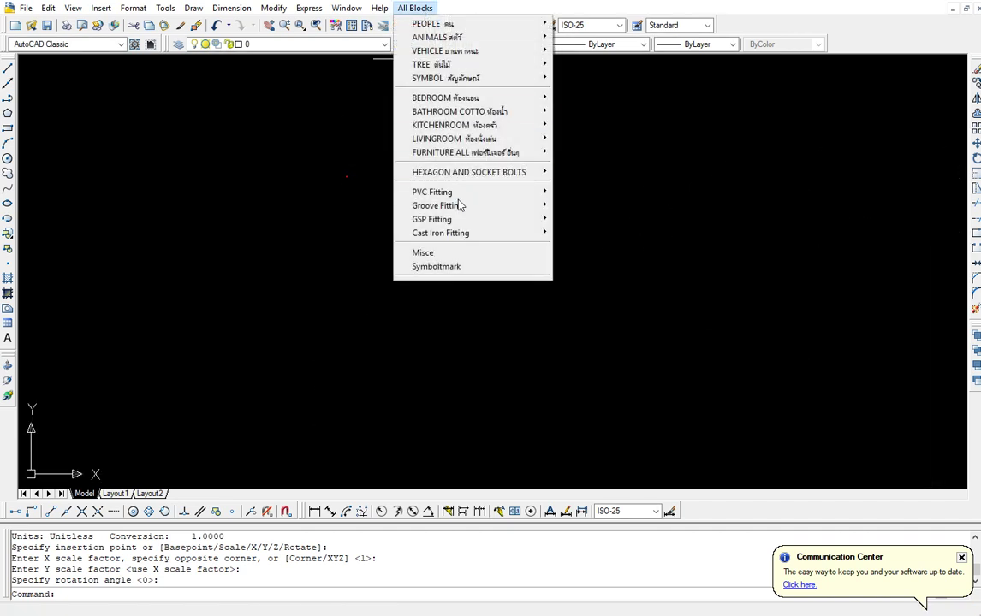
pyautogui.click(446, 266)
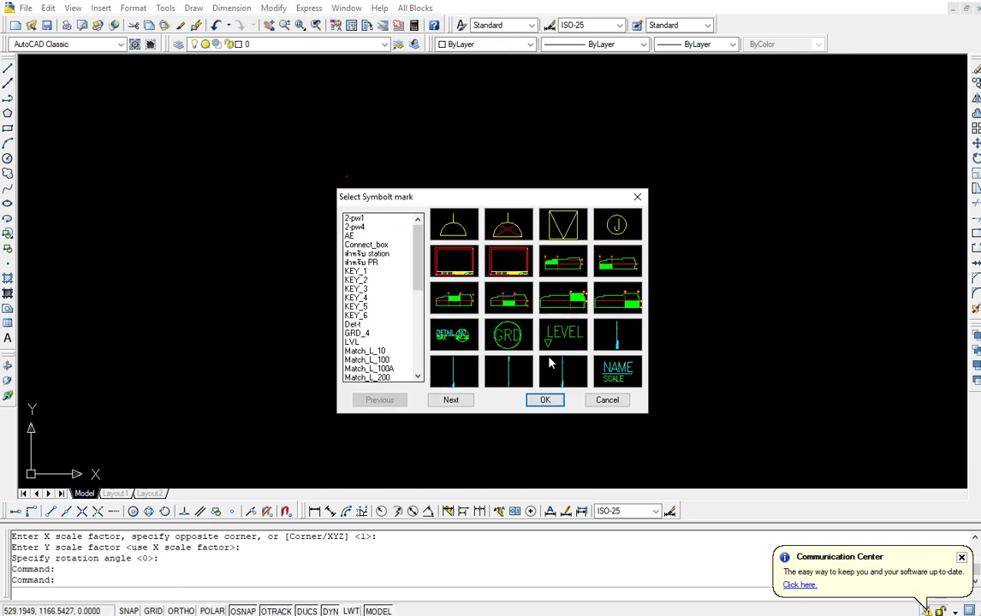
pyautogui.click(617, 373)
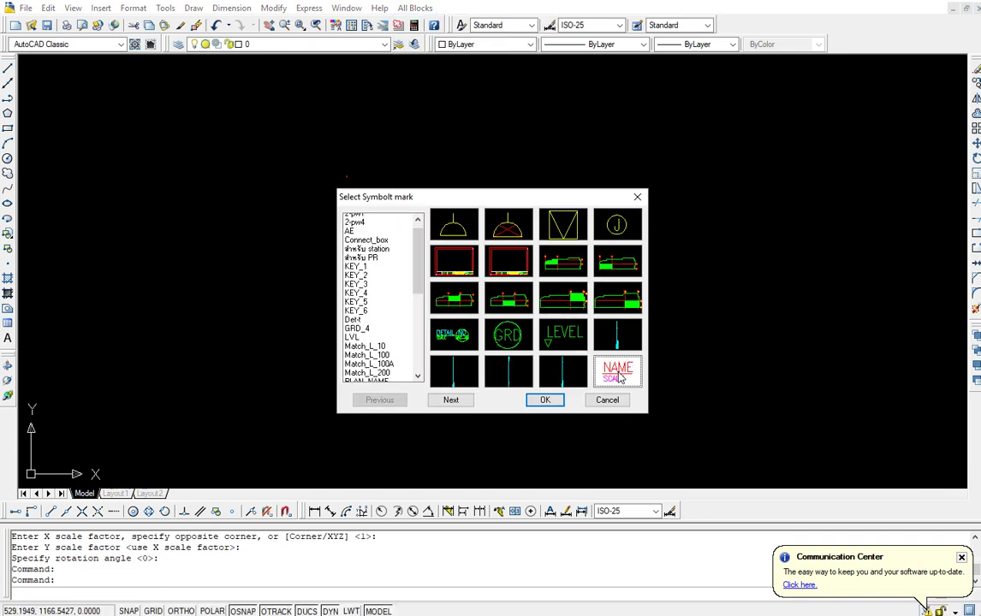
pyautogui.click(545, 401)
pyautogui.click(573, 262)
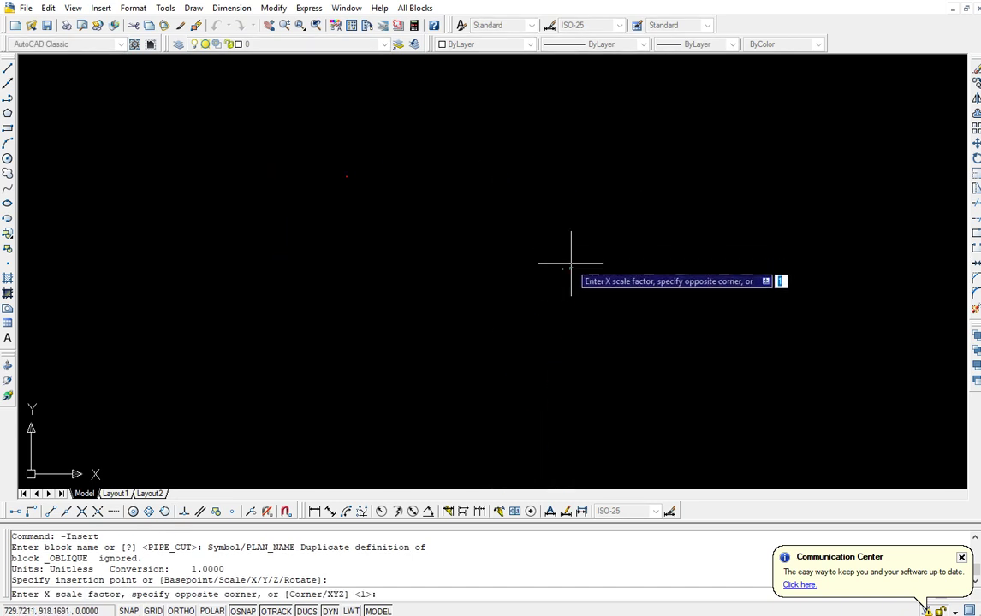
pyautogui.press('Return')
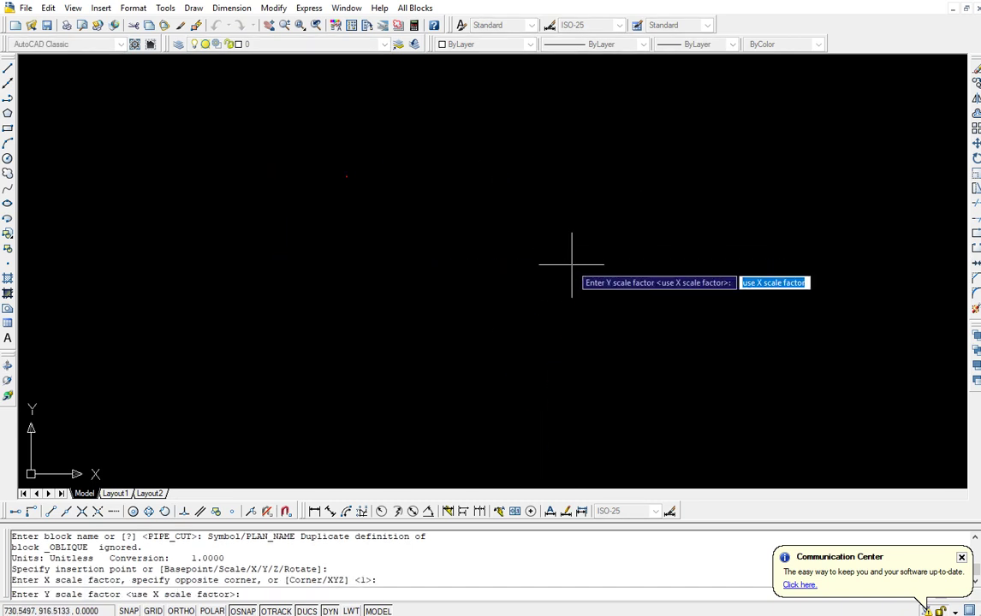
pyautogui.press('Return')
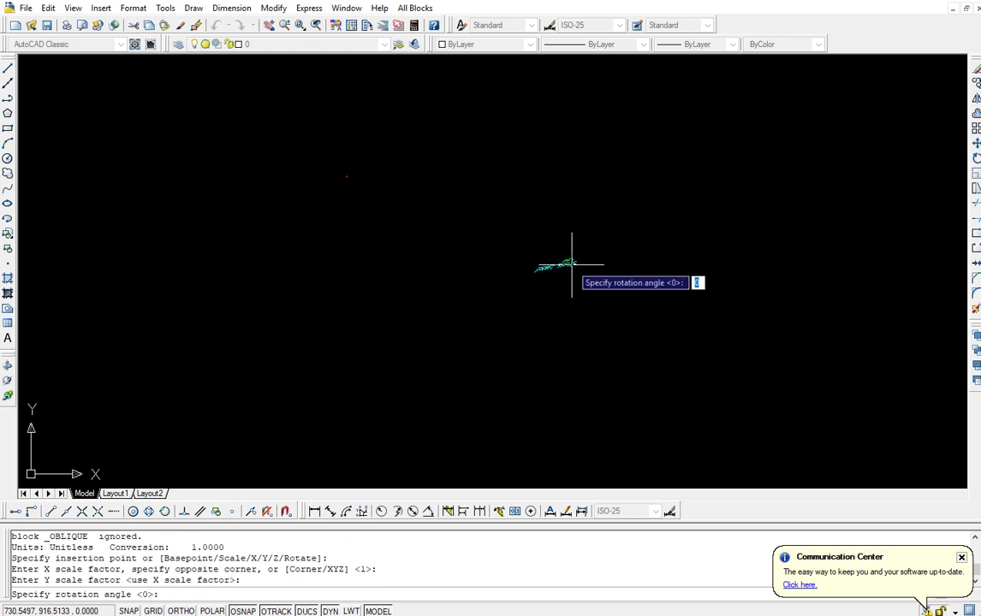
pyautogui.press('Return')
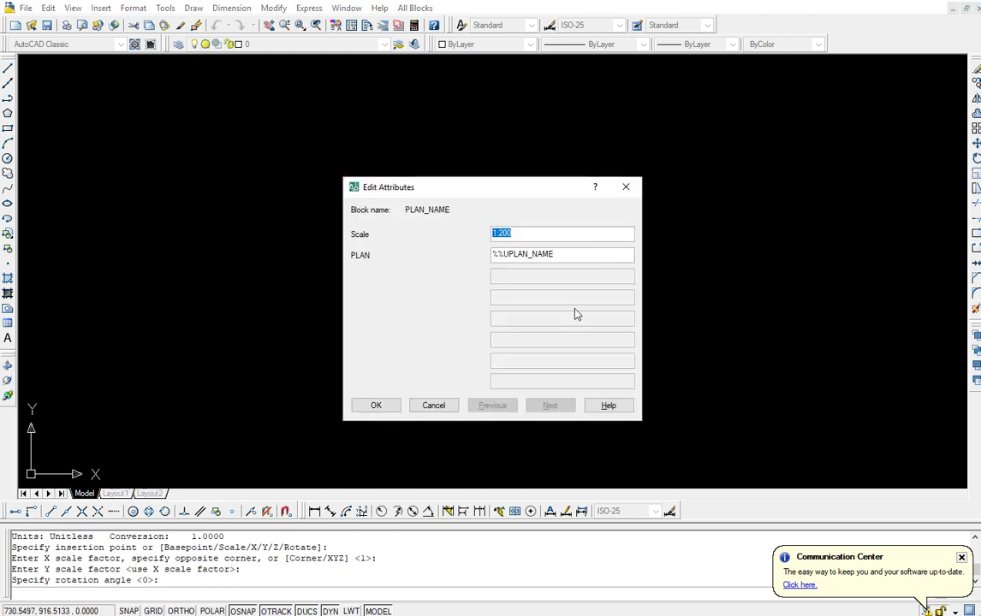
pyautogui.click(374, 409)
pyautogui.scroll(3, 589, 272)
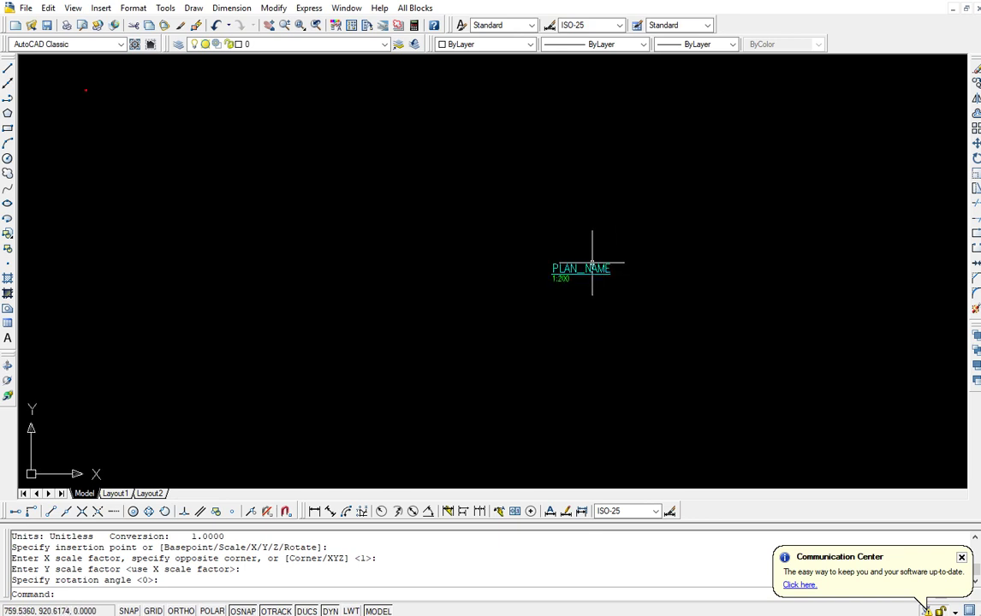
# Zoom out and pan so all three fittings and the PLAN_NAME title are in view.
pyautogui.scroll(3, 565, 279)
pyautogui.scroll(-3, 556, 279)
pyautogui.scroll(-3, 558, 281)
pyautogui.scroll(-2, 616, 280)
pyautogui.scroll(2, 712, 283)
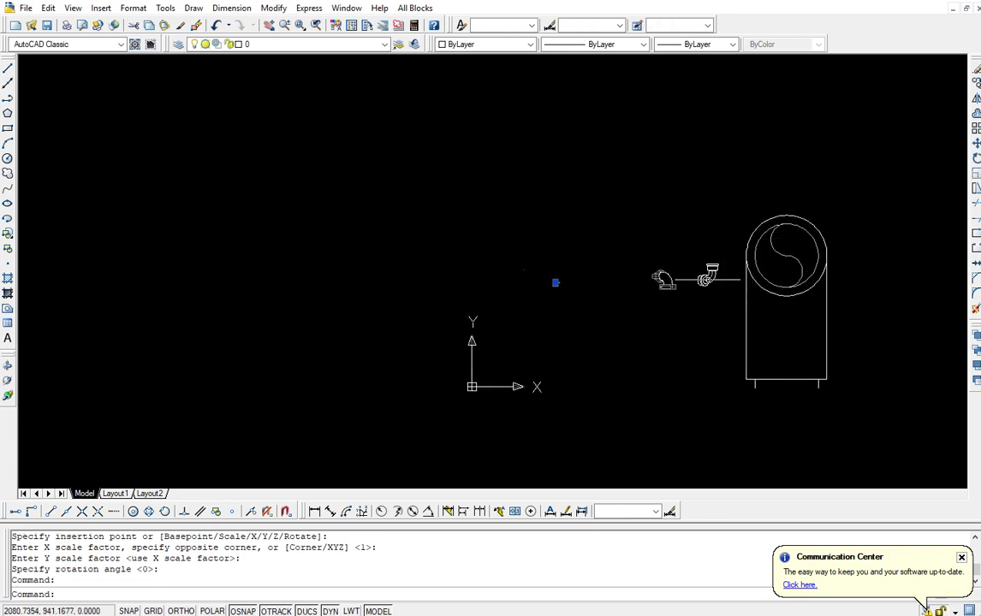
pyautogui.click(271, 27)
pyautogui.moveTo(722, 258); pyautogui.dragTo(403, 211)
pyautogui.rightClick(421, 234)
pyautogui.click(428, 224)
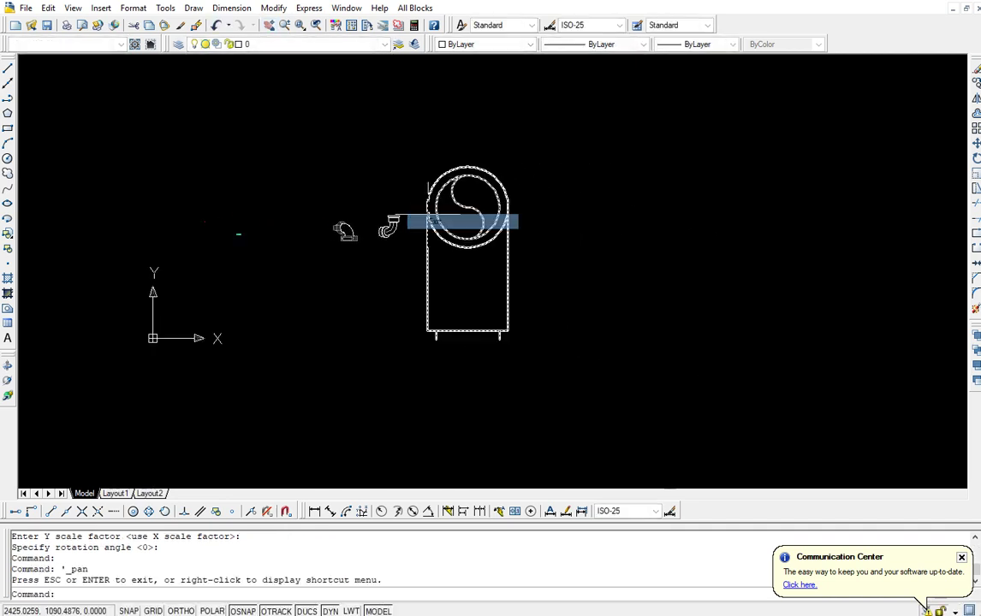